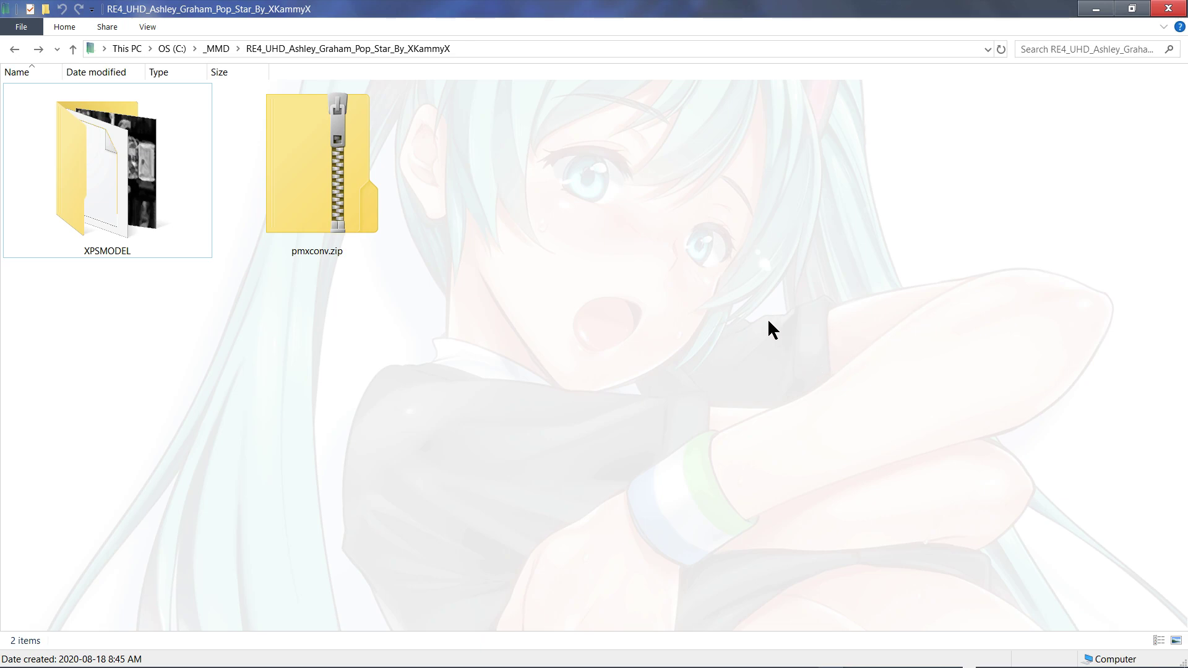
- Extract pmxconv.zip with Extract All into the suggested pmxconv folder and open that folder
left_click(332, 216)
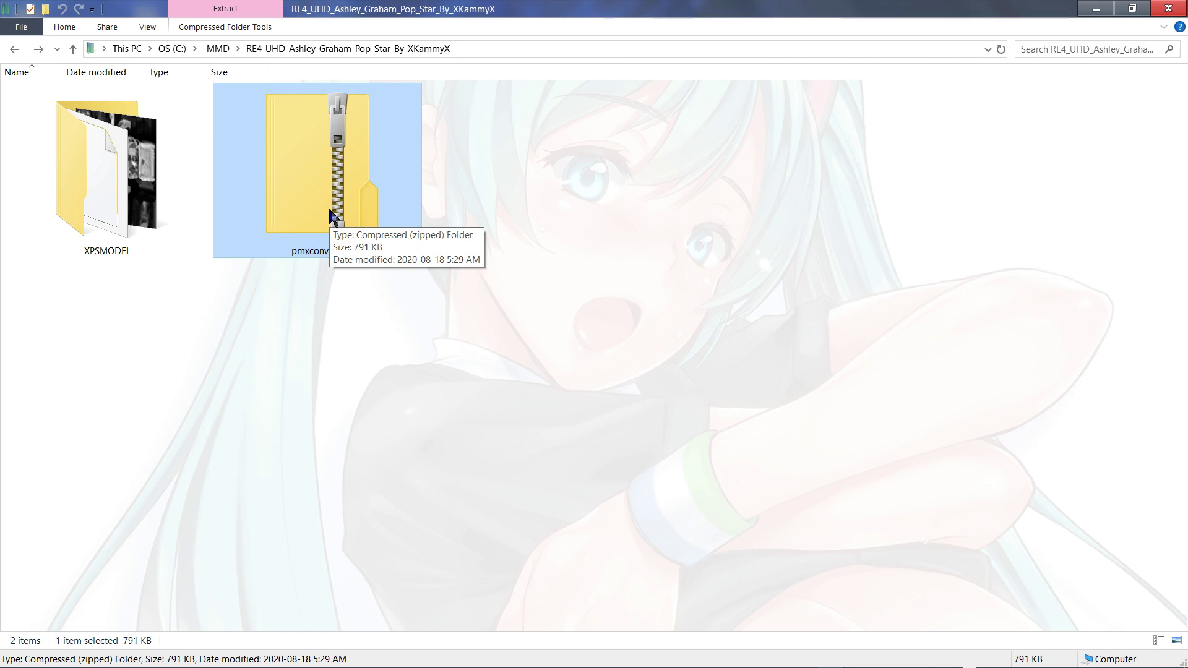
right_click(328, 180)
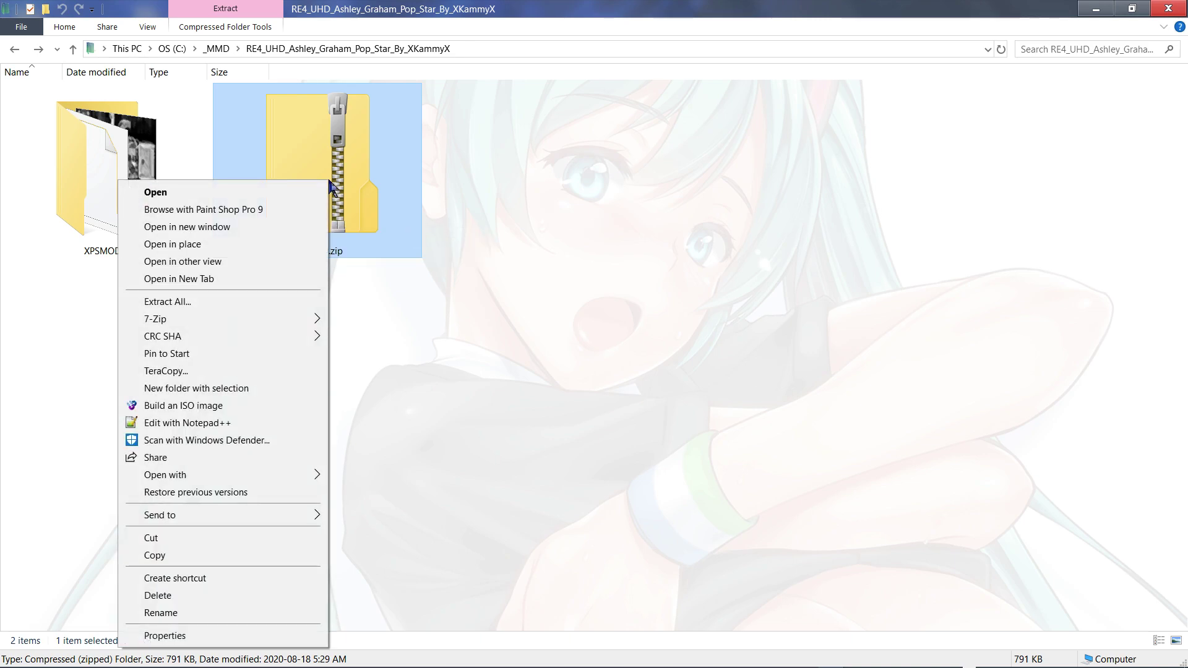
left_click(285, 297)
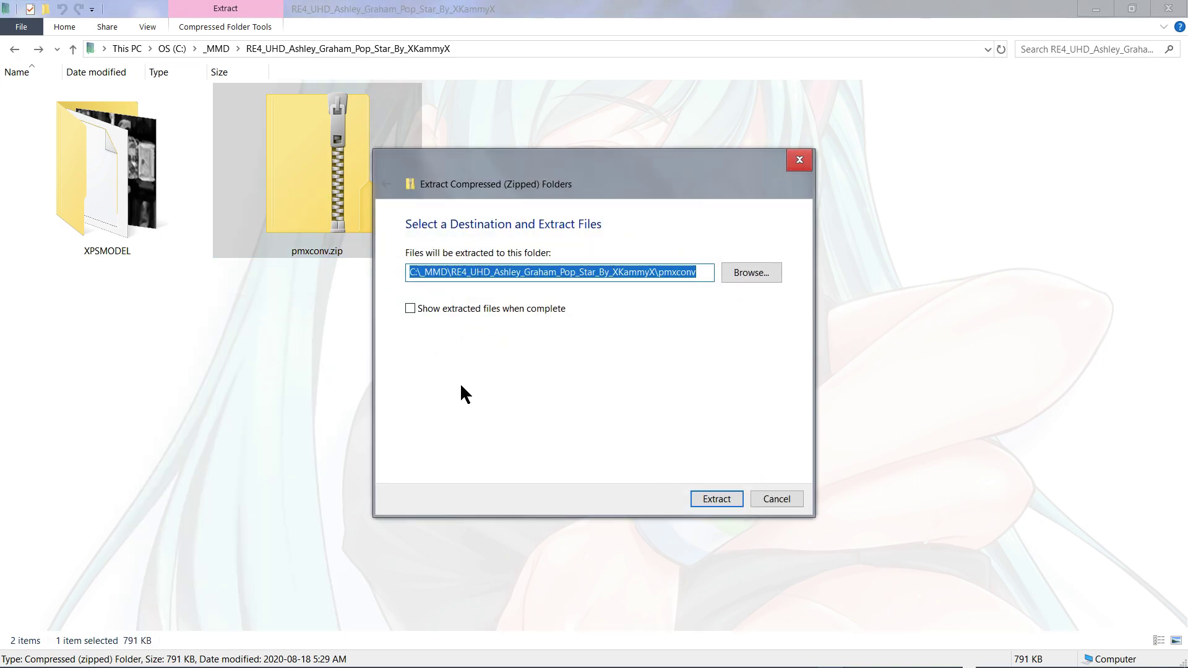
left_click(711, 498)
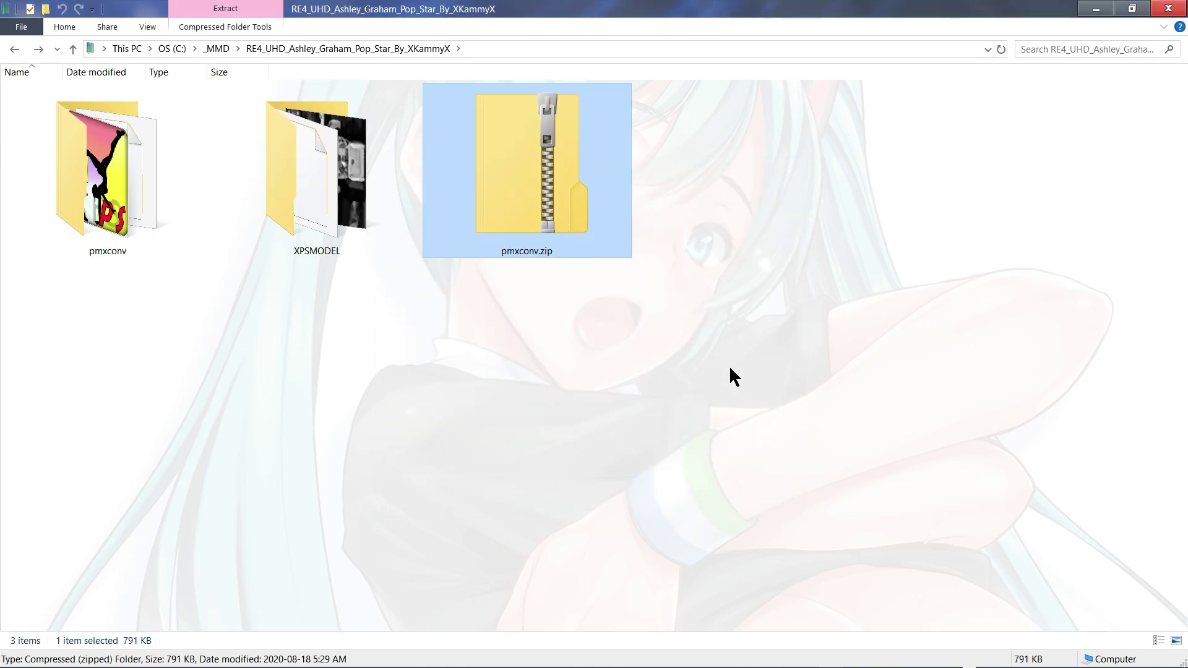
double_click(100, 189)
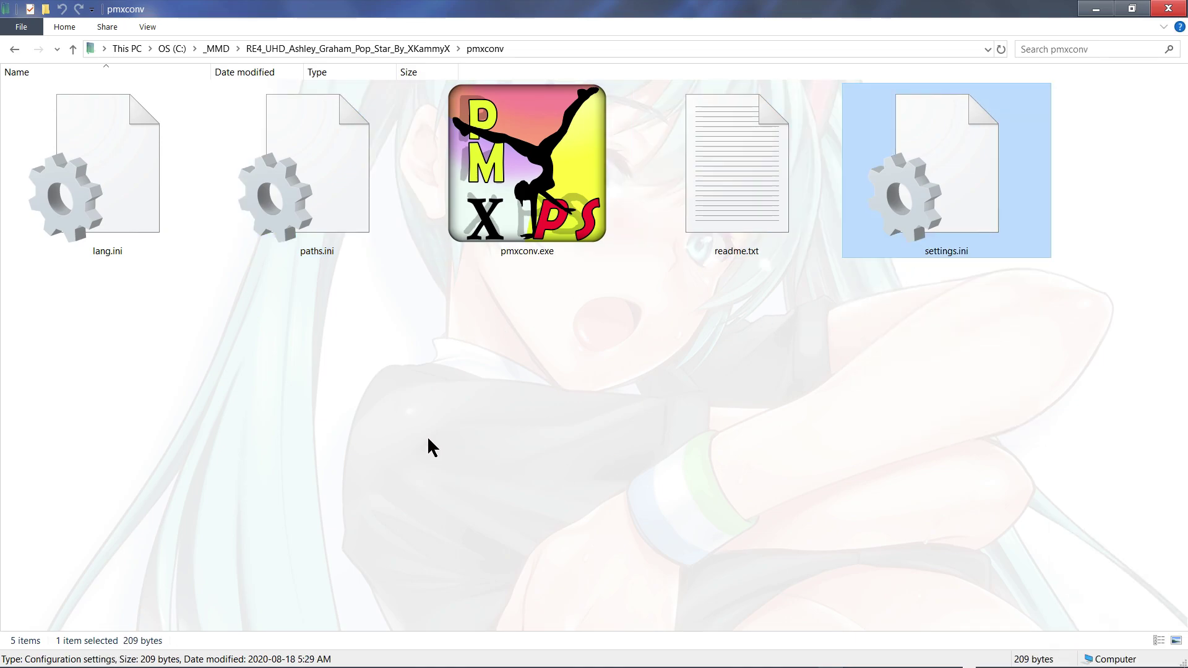
left_click(600, 235)
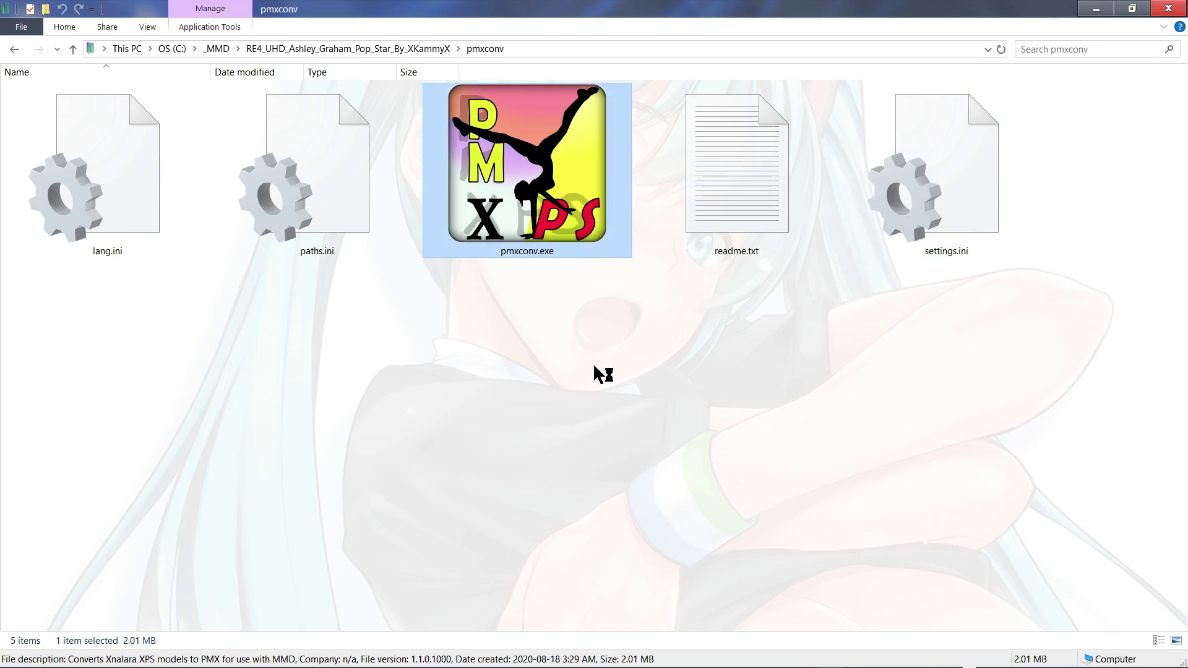
left_click_drag(254, 127, 494, 229)
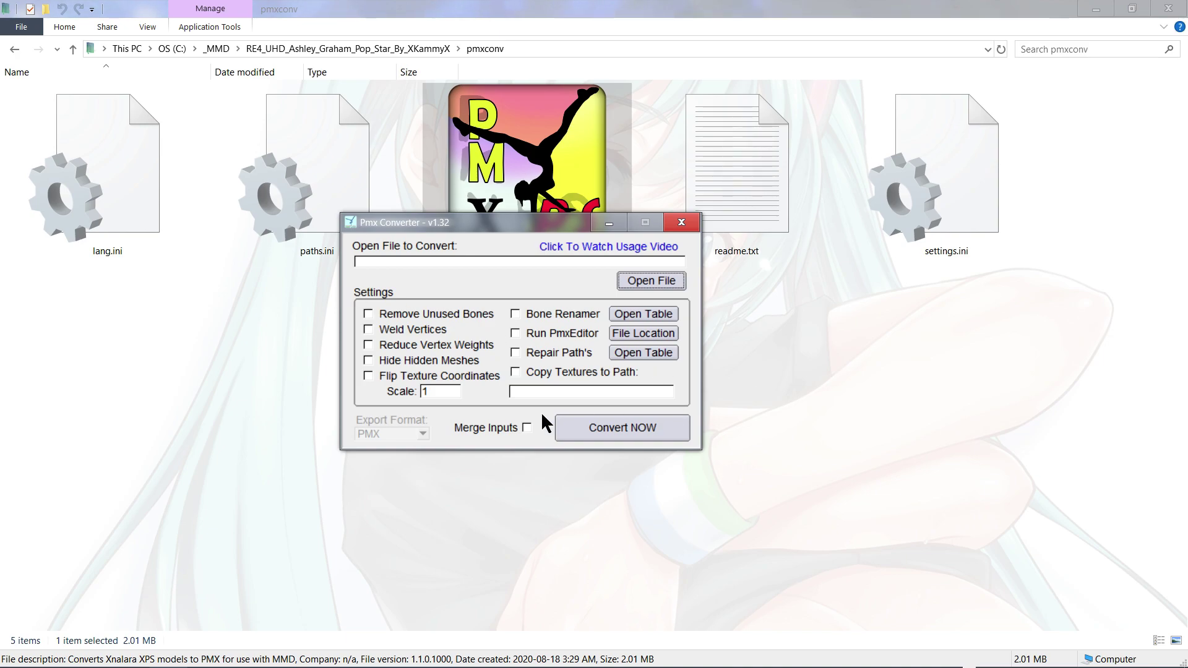
left_click(661, 281)
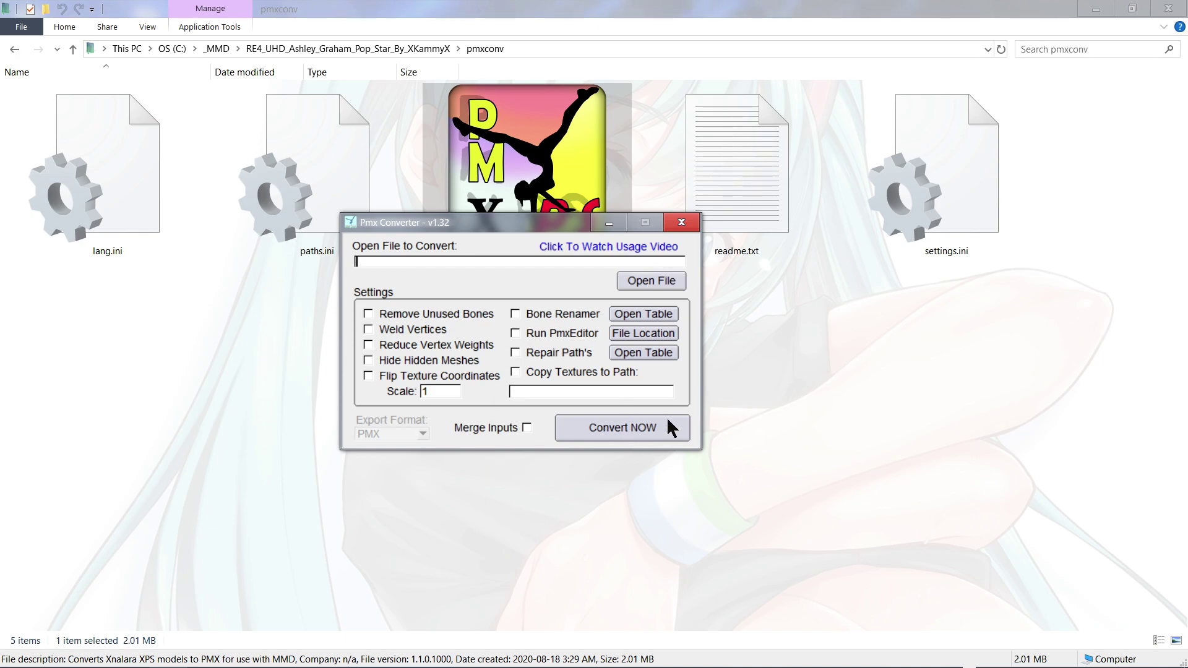
key("alt+F4")
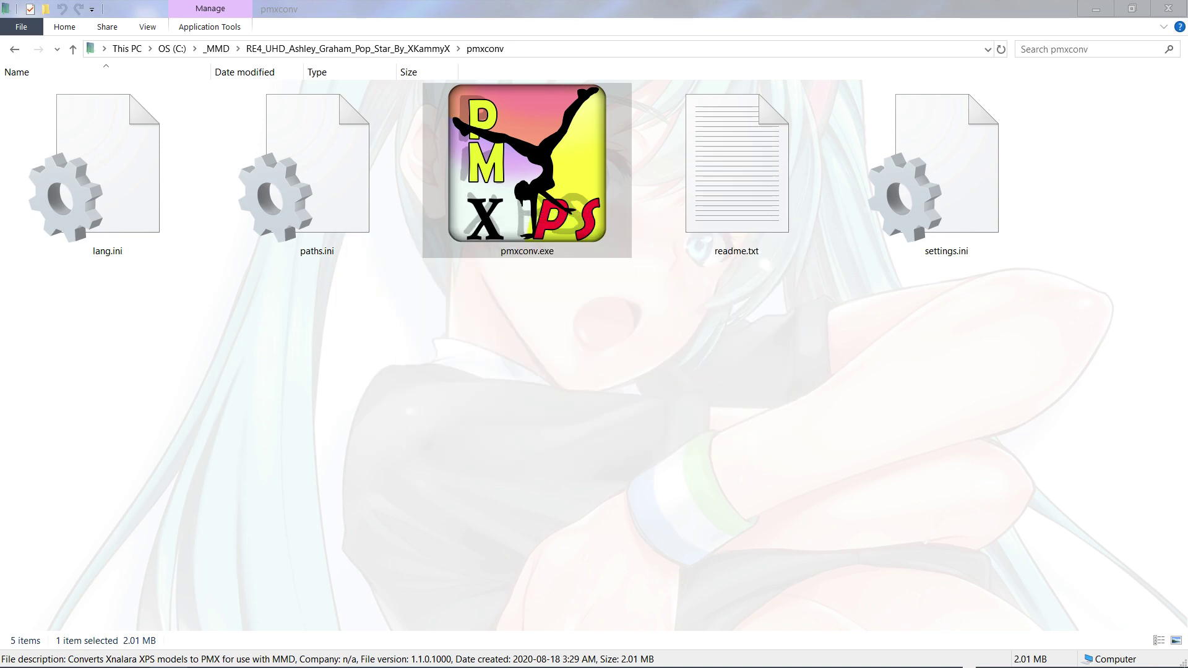
key("alt+Left")
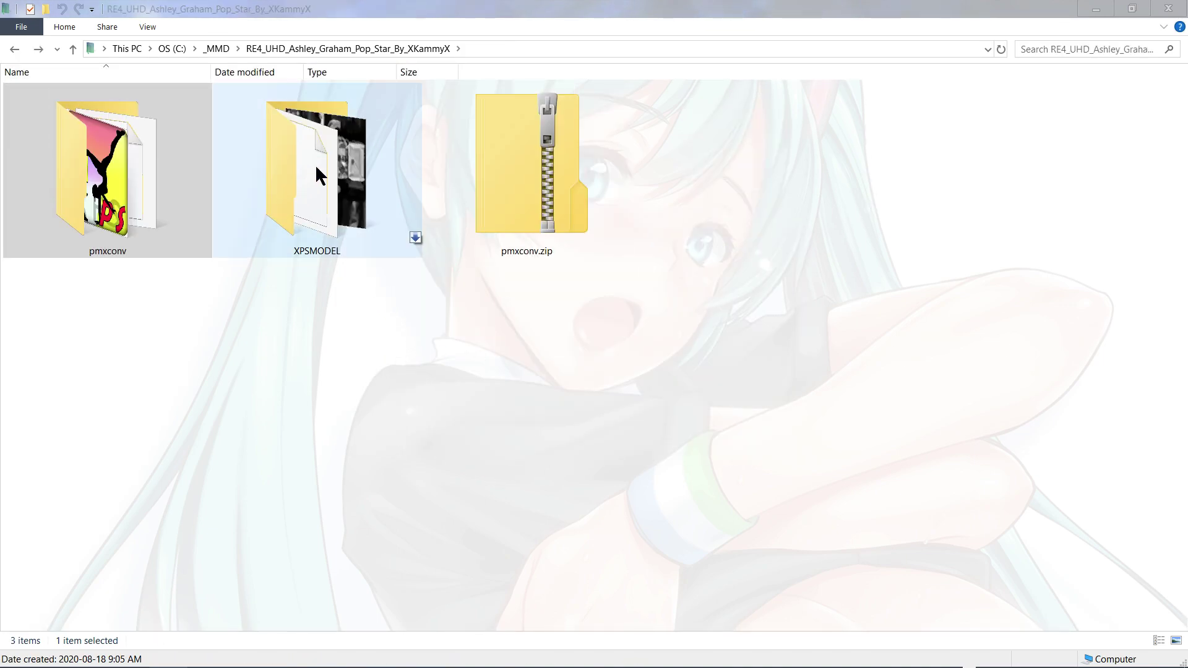
- Open XPSMODEL, browse for a model file, and switch the filter between all files and supported models
double_click(412, 237)
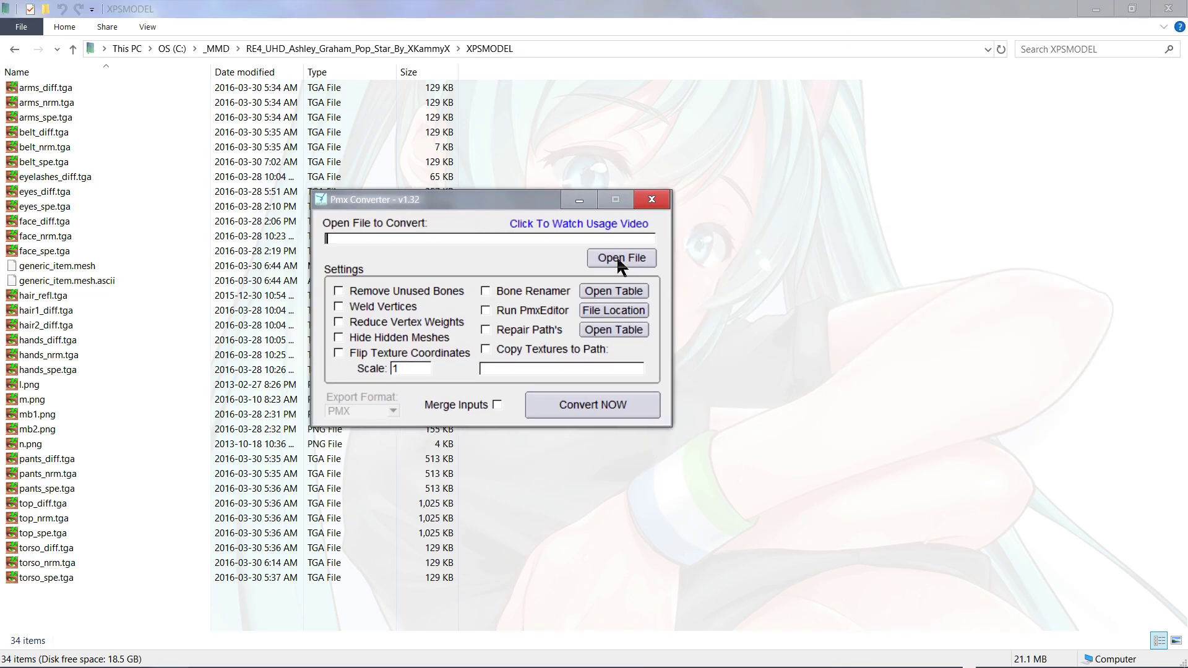
left_click(616, 257)
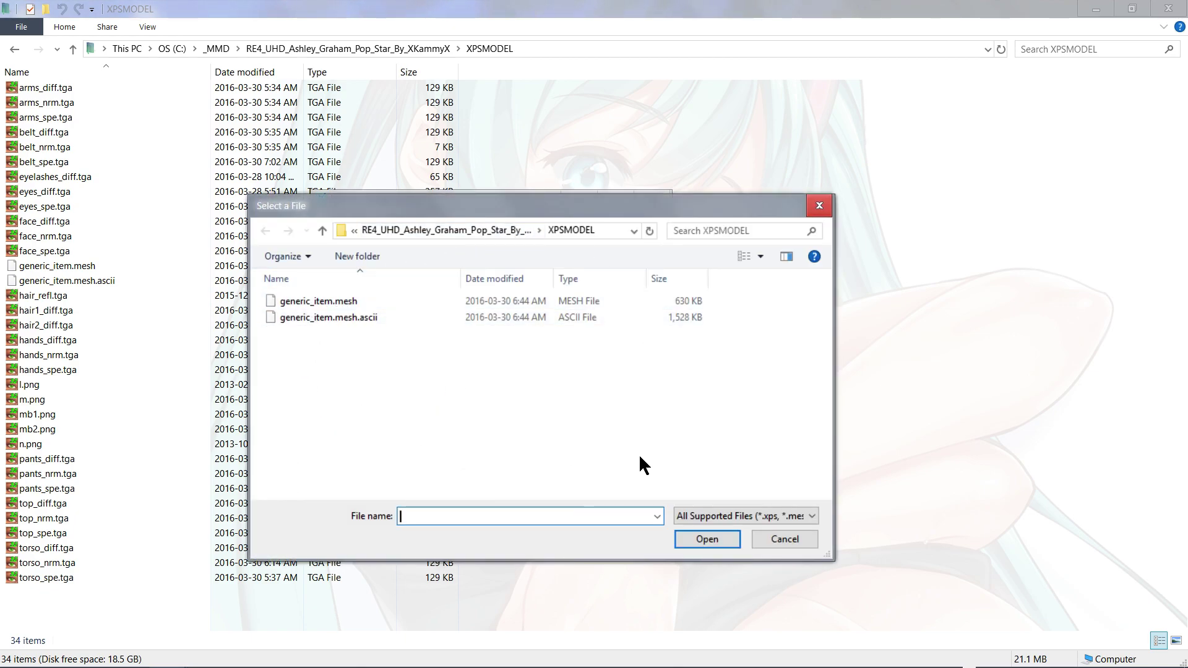
left_click(734, 524)
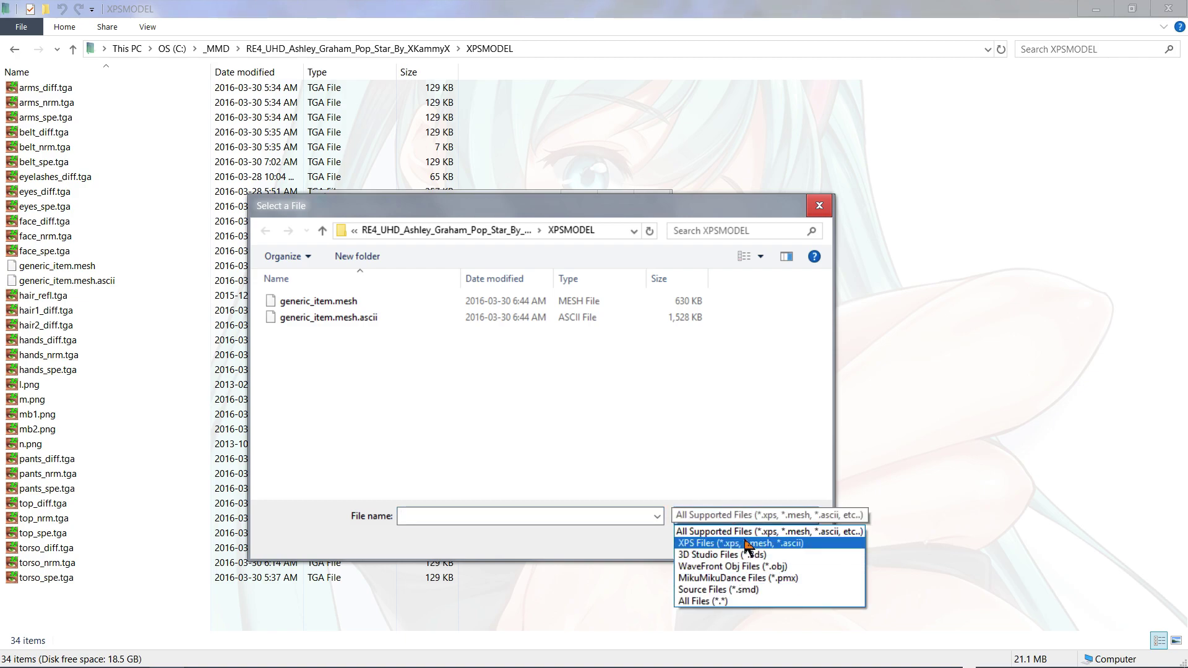
left_click(718, 601)
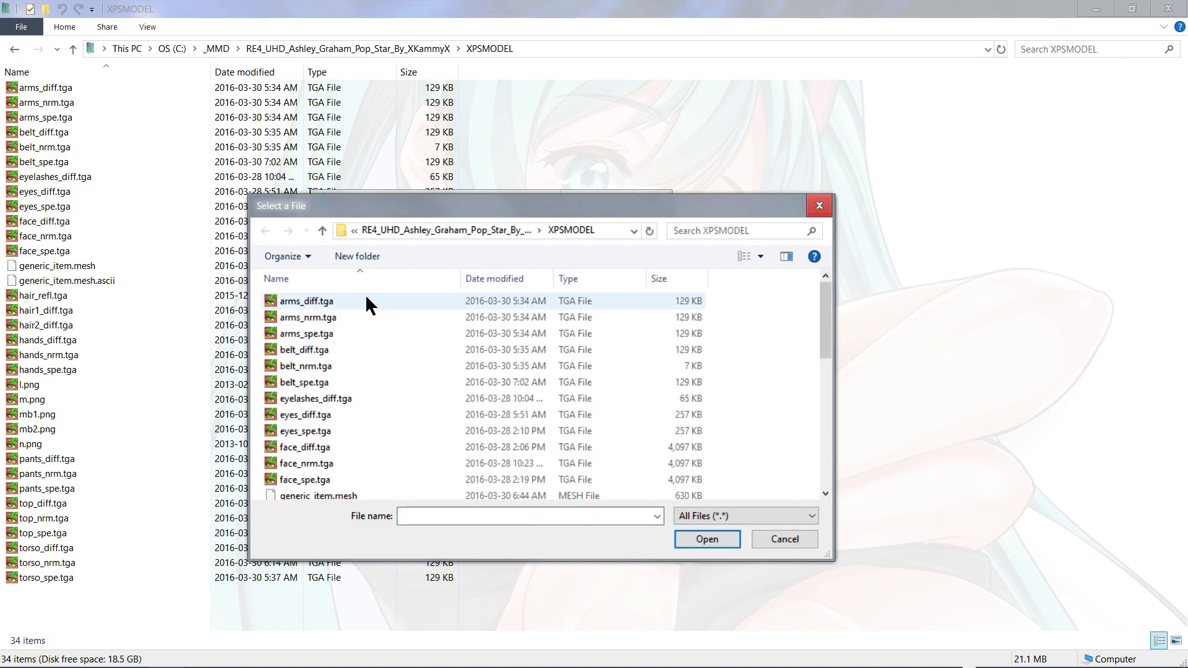
left_click(747, 515)
scroll(747, 520, "up", 2)
left_click(739, 527)
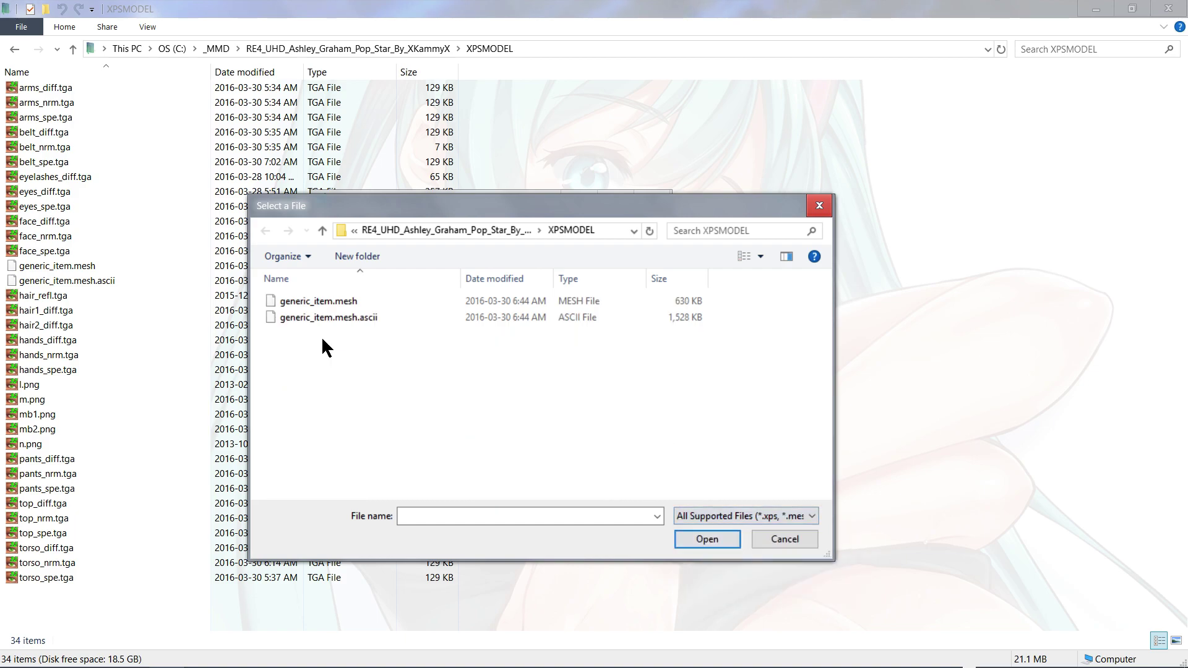
- Pick generic_item.mesh rather than generic_item.mesh.ascii as the file to convert
left_click(334, 302)
left_click(363, 318)
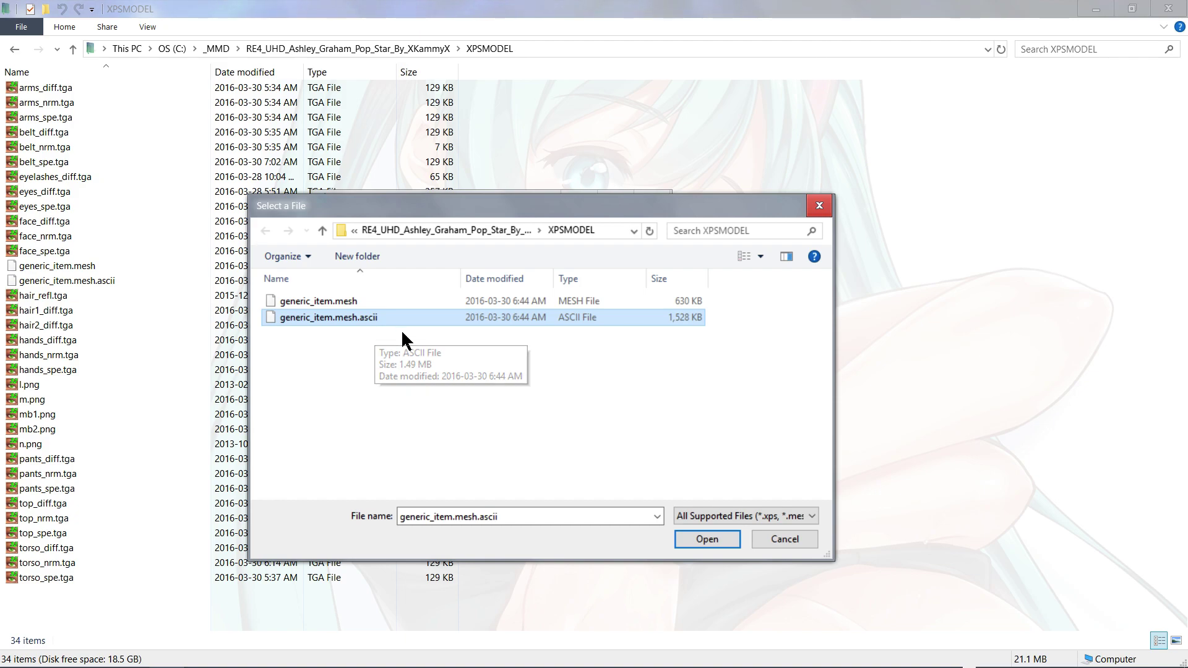
left_click(344, 303)
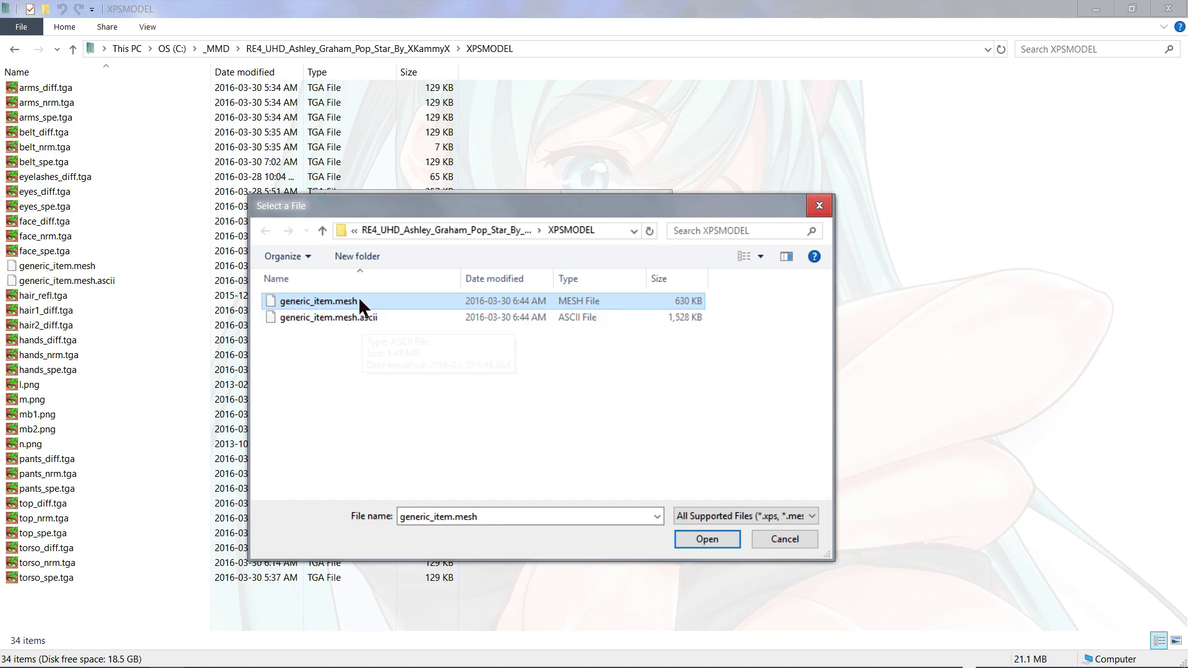
- Load generic_item.mesh, convert it to generic_item_new.pmx, and dismiss the success message
left_click(728, 546)
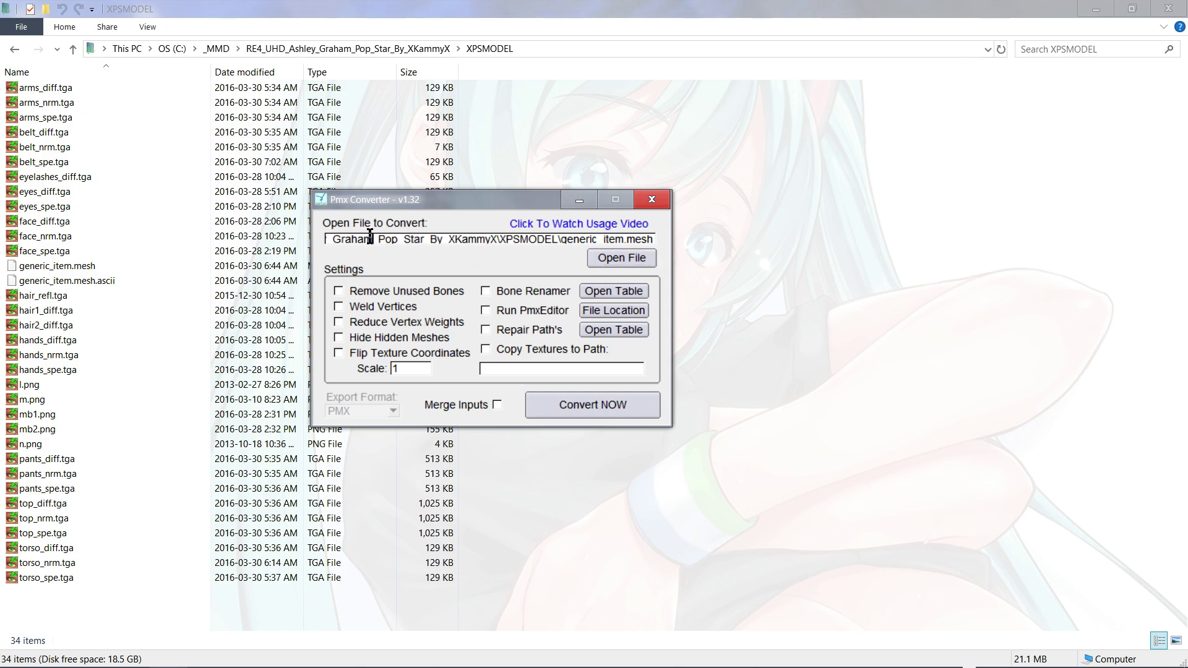
left_click_drag(371, 237, 661, 241)
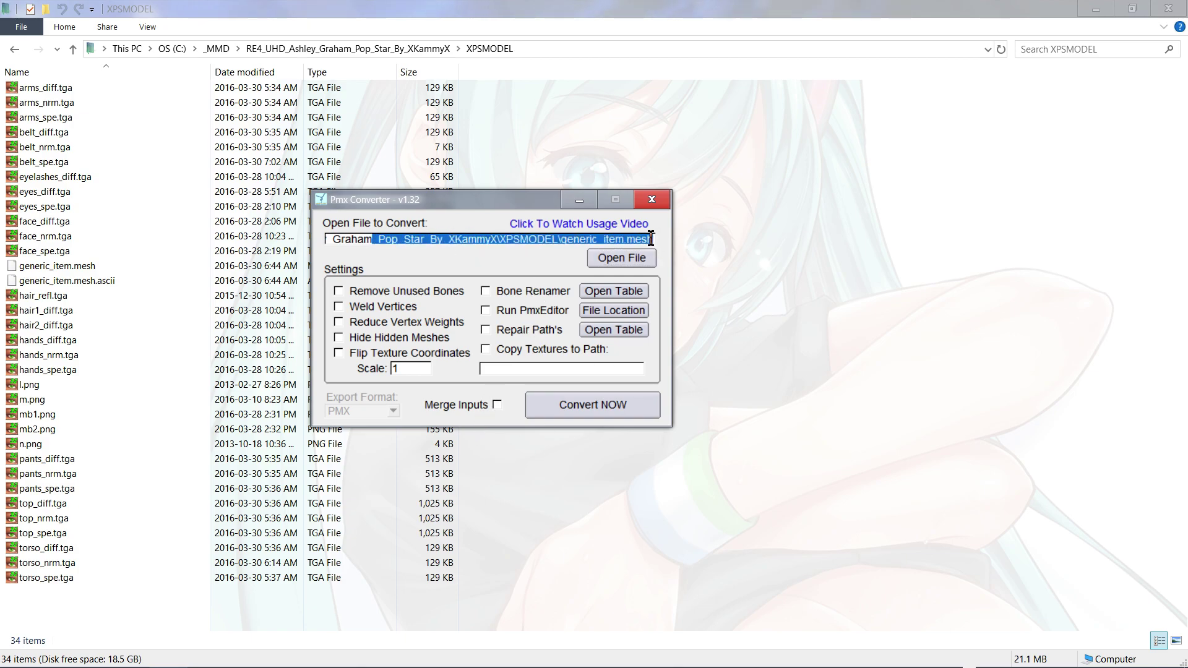
left_click(649, 409)
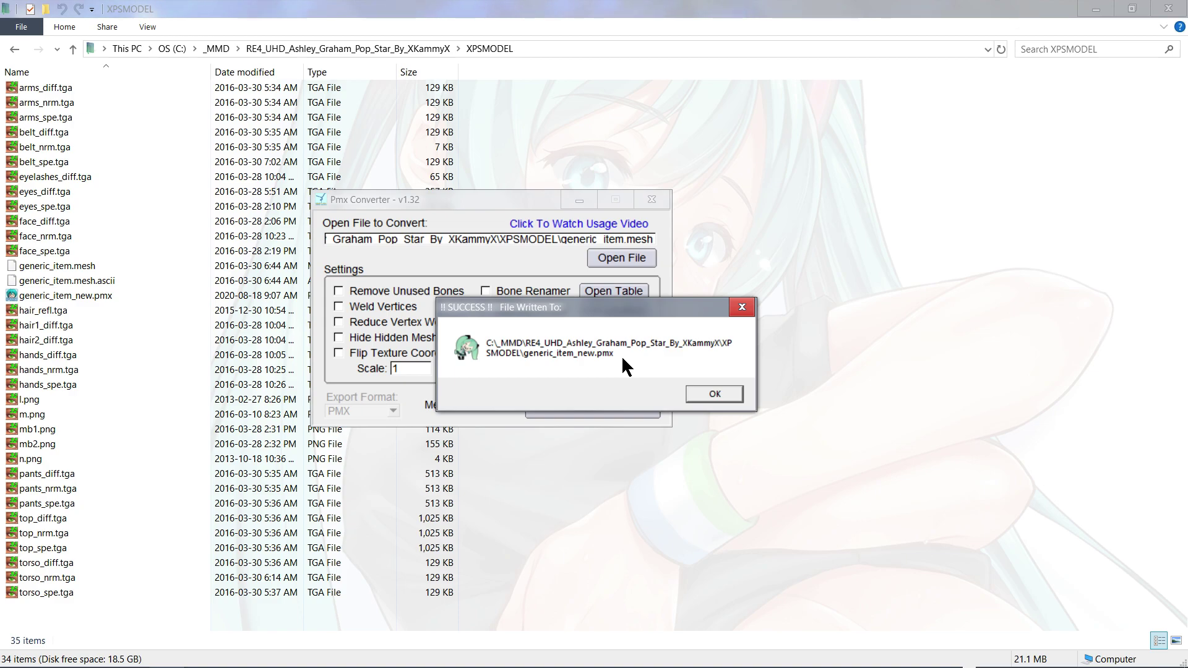
left_click(715, 394)
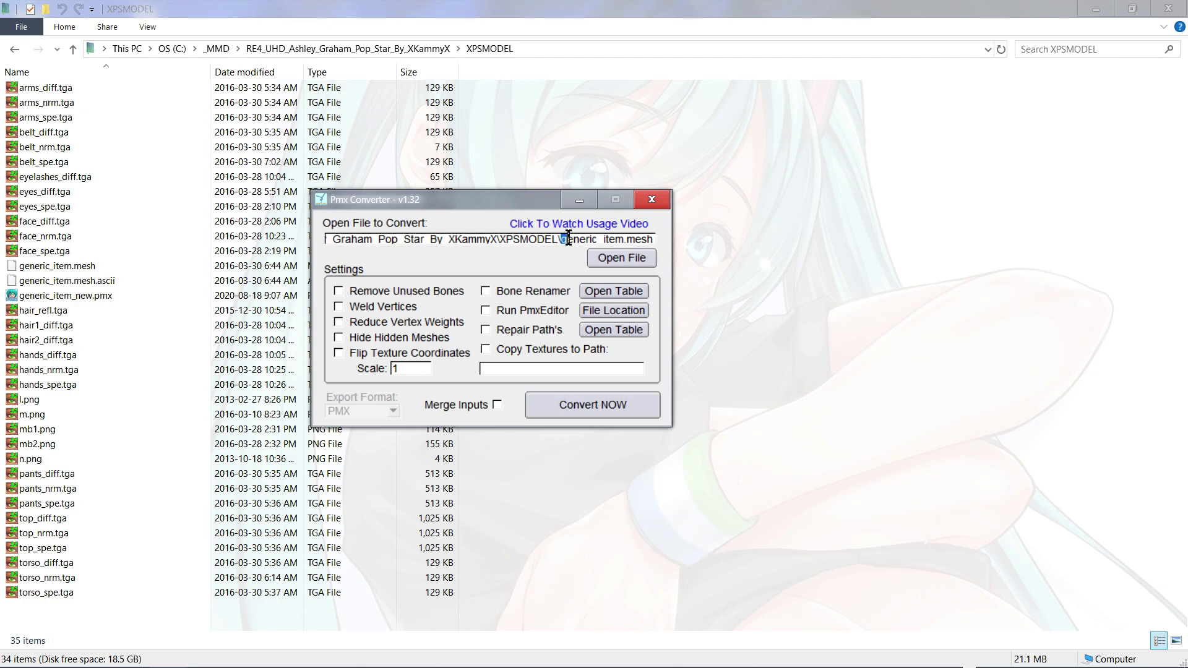
- Rerun the conversion to rewrite generic_item_new.pmx, dismiss the success message, and reposition the window
left_click_drag(560, 239, 266, 236)
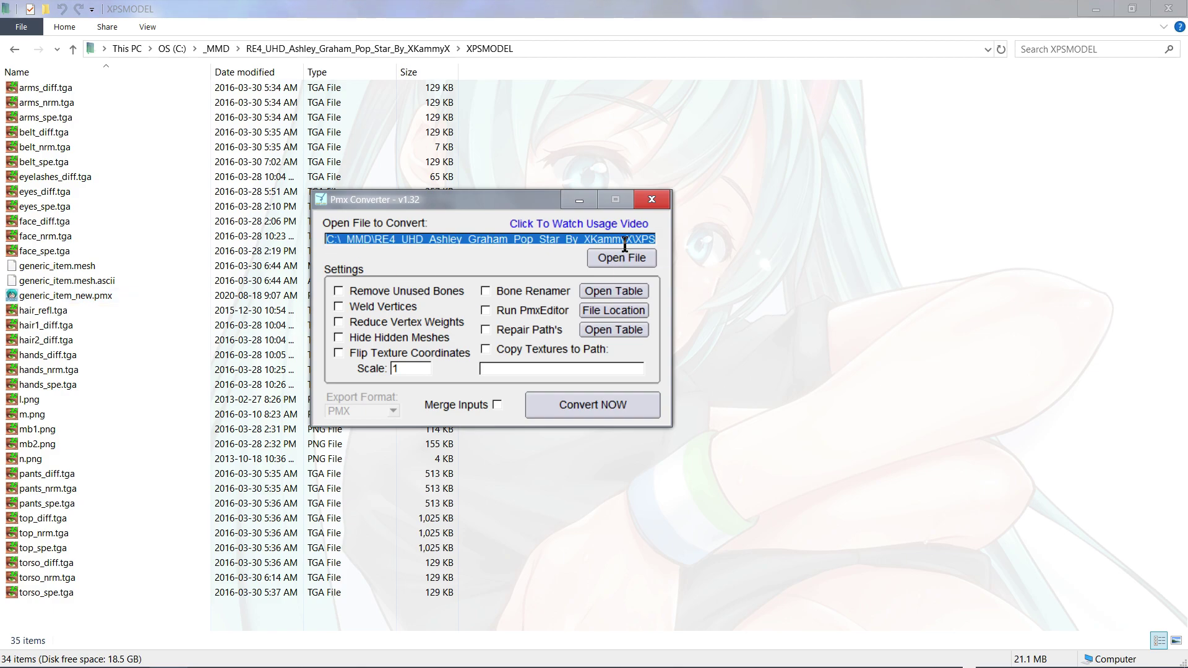
left_click(578, 410)
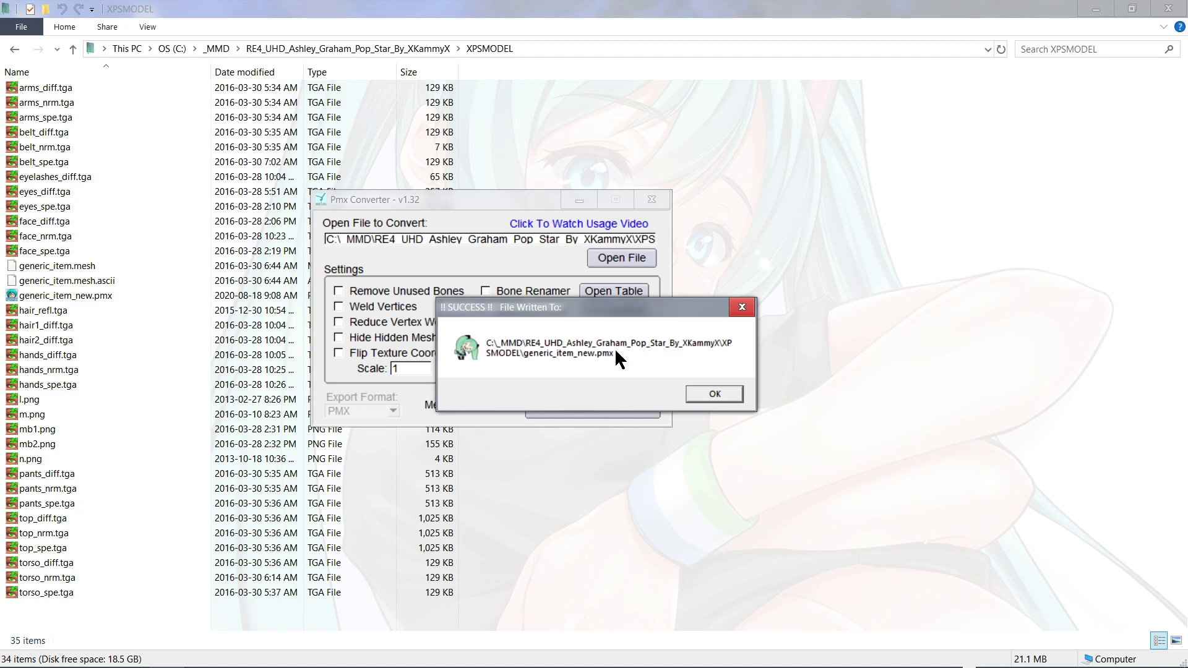
left_click(701, 394)
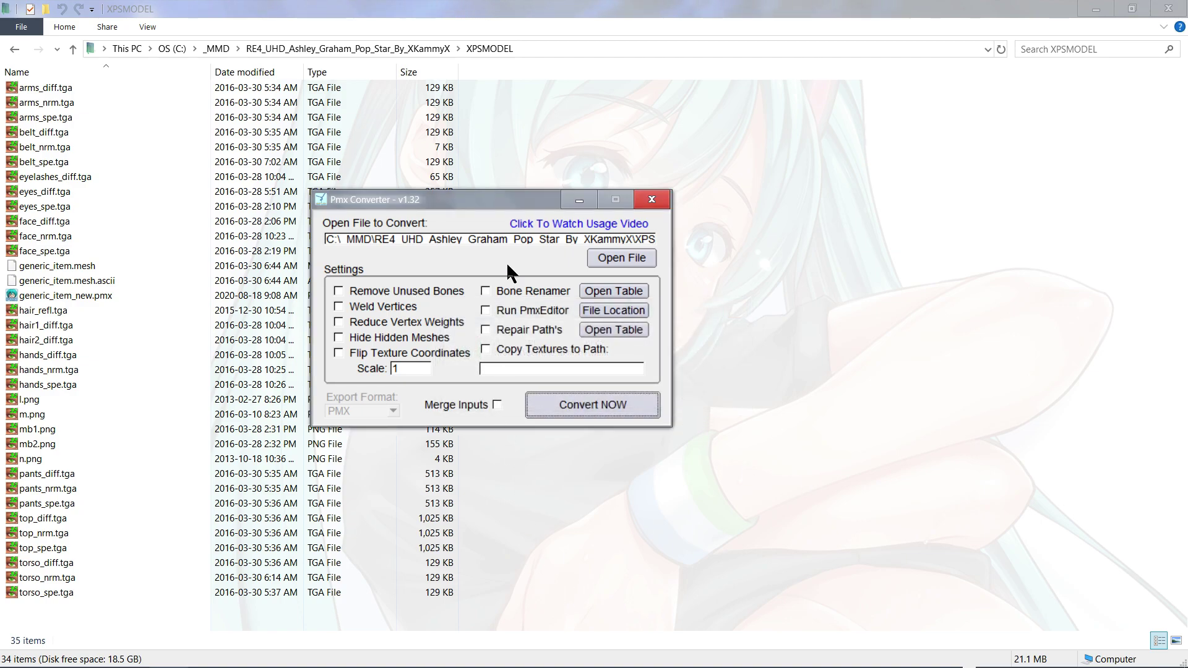
left_click_drag(483, 199, 544, 231)
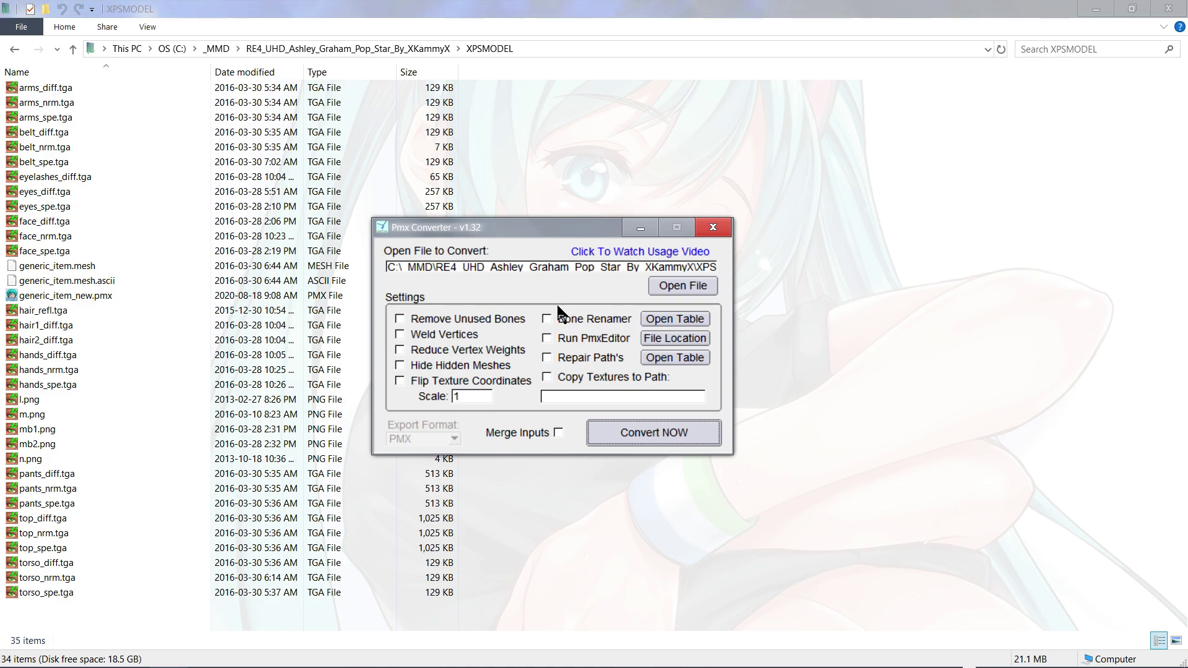
- Close the converter and open generic_item_new.pmx in PmxEditor's Bone tab
key("alt+F4")
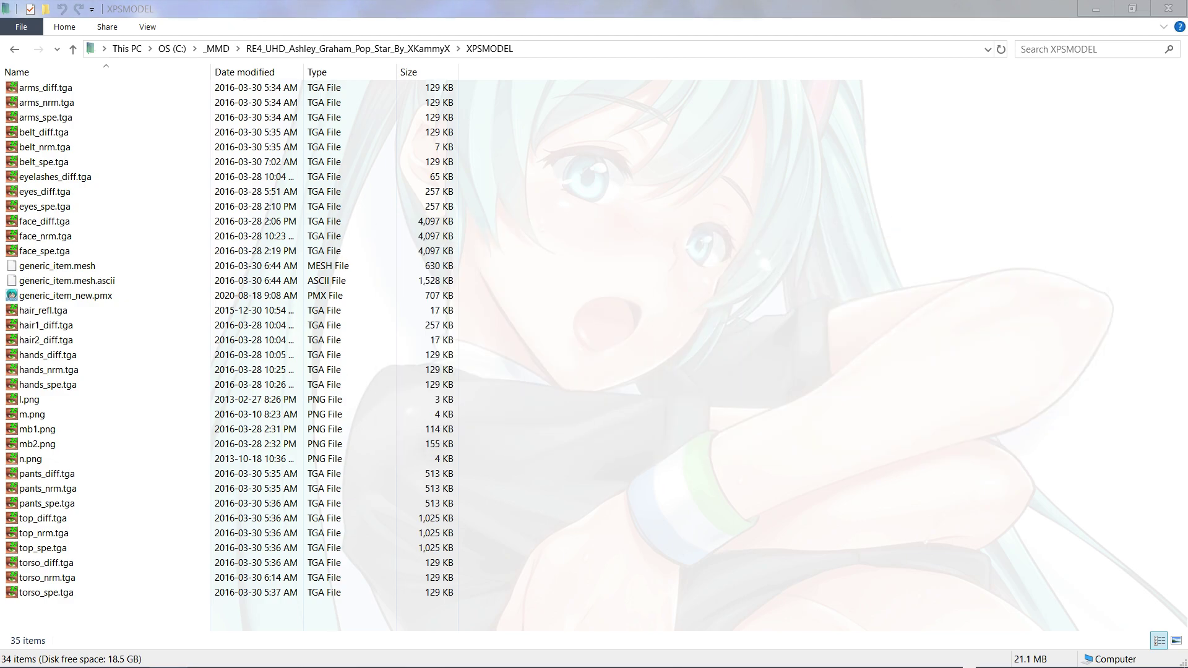
left_click(138, 296)
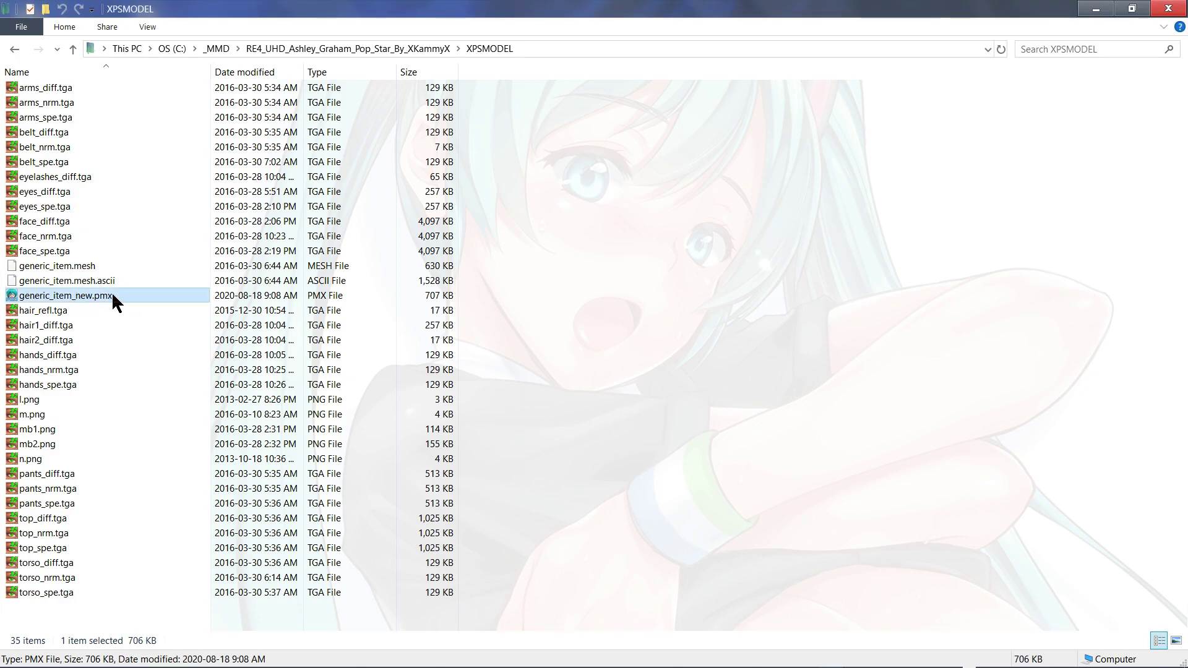
double_click(113, 295)
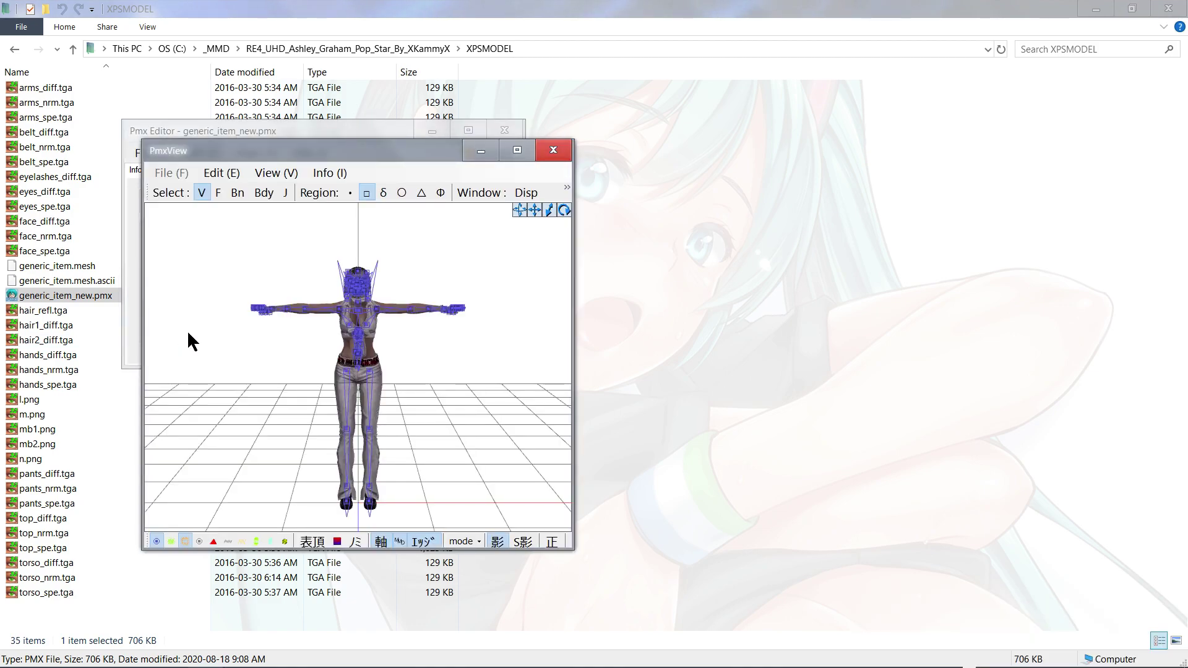
left_click_drag(318, 153, 707, 132)
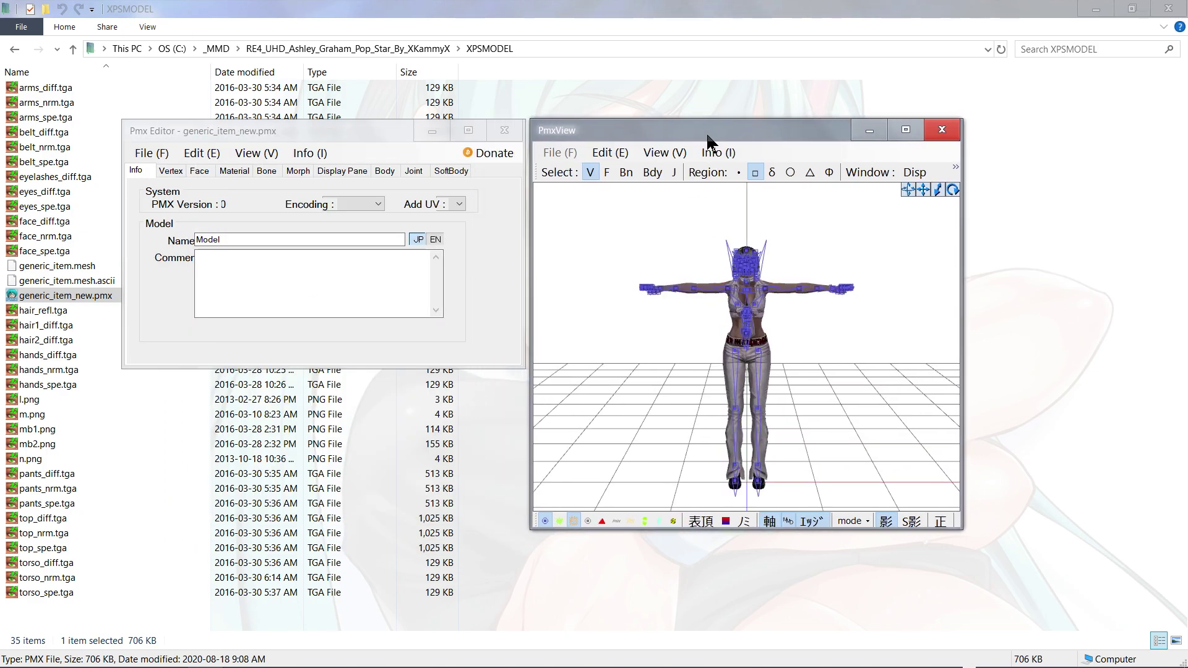
left_click(269, 163)
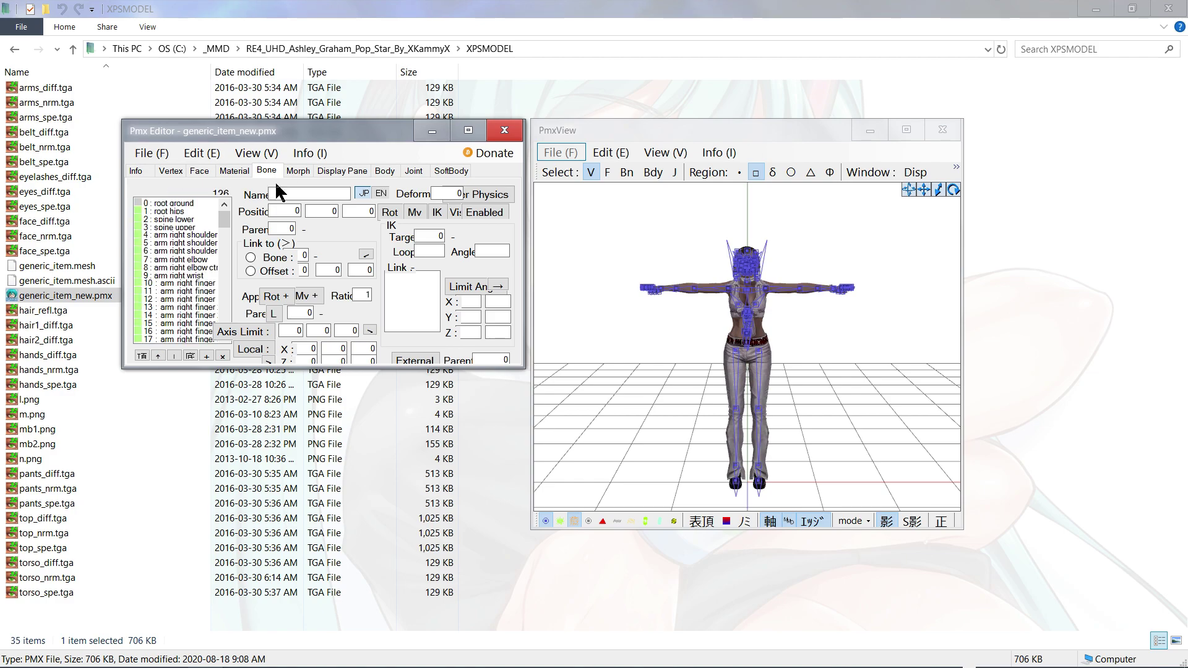
- Browse the English bone names maximized, close PmxEditor, then enable Bone Renamer and reconvert
double_click(251, 127)
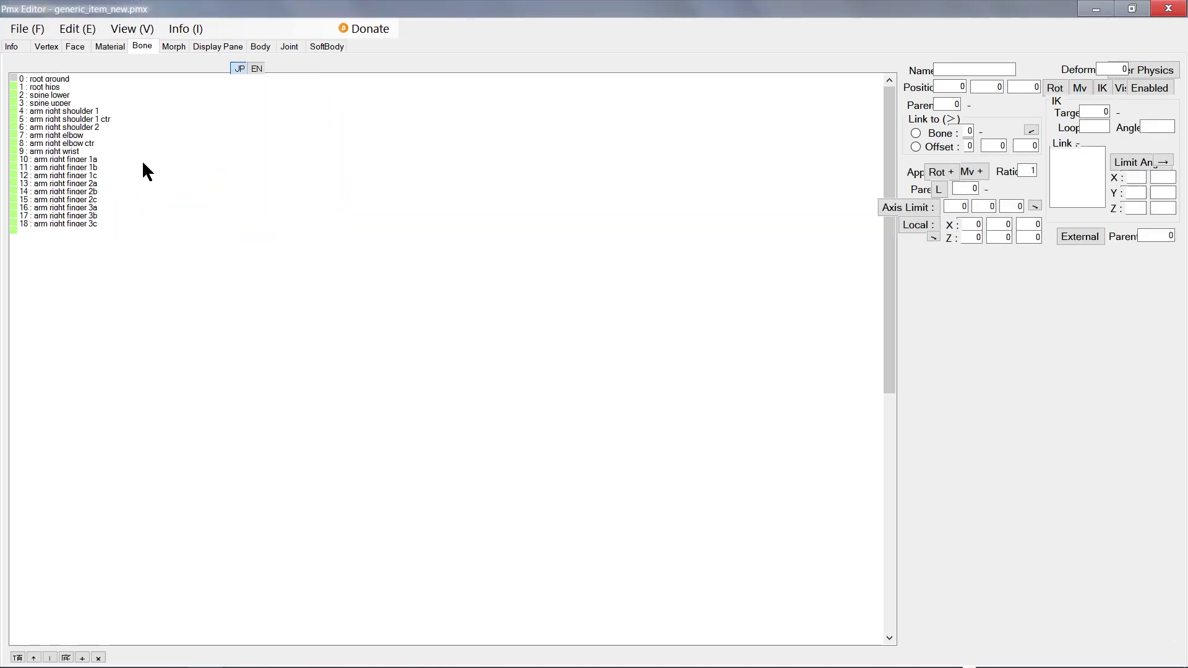
mouse_move(88, 124)
left_mouse_down()
mouse_move(72, 557)
mouse_move(81, 143)
left_mouse_up()
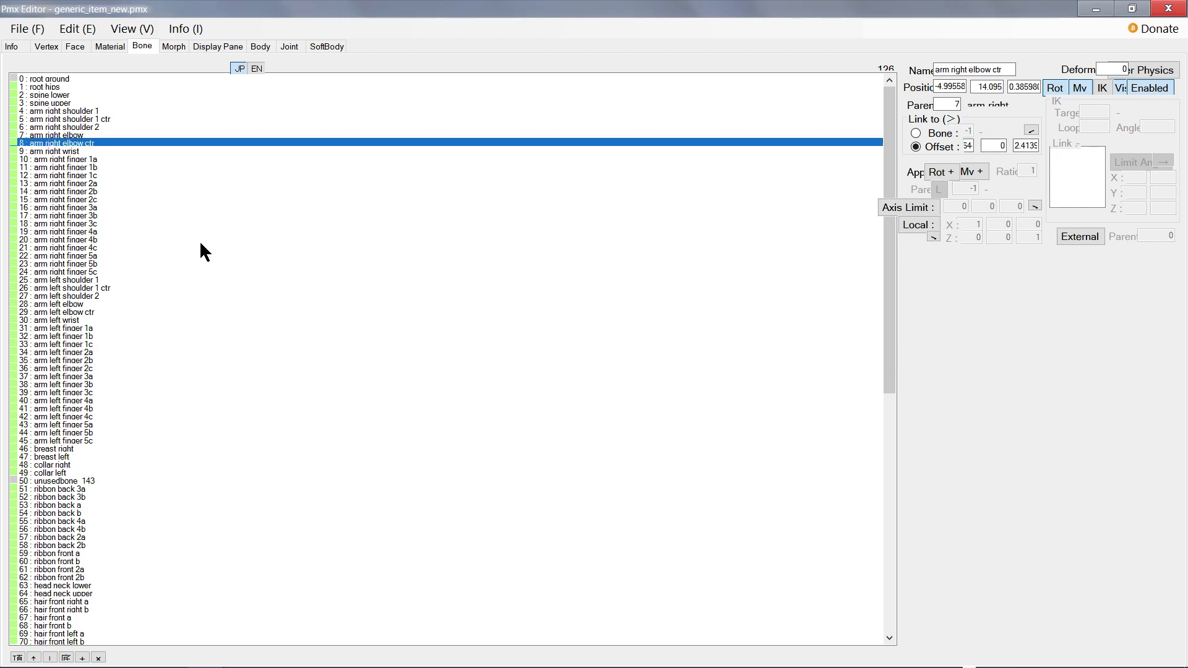
scroll(217, 239, "down", 4)
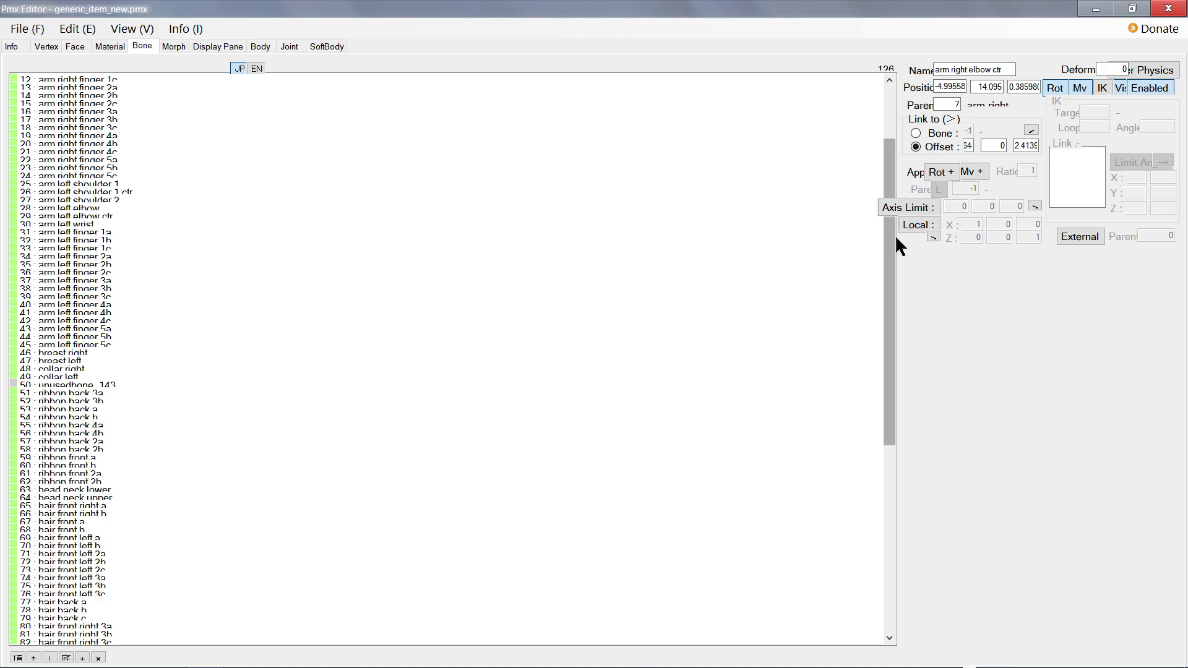
left_click_drag(879, 337, 900, 472)
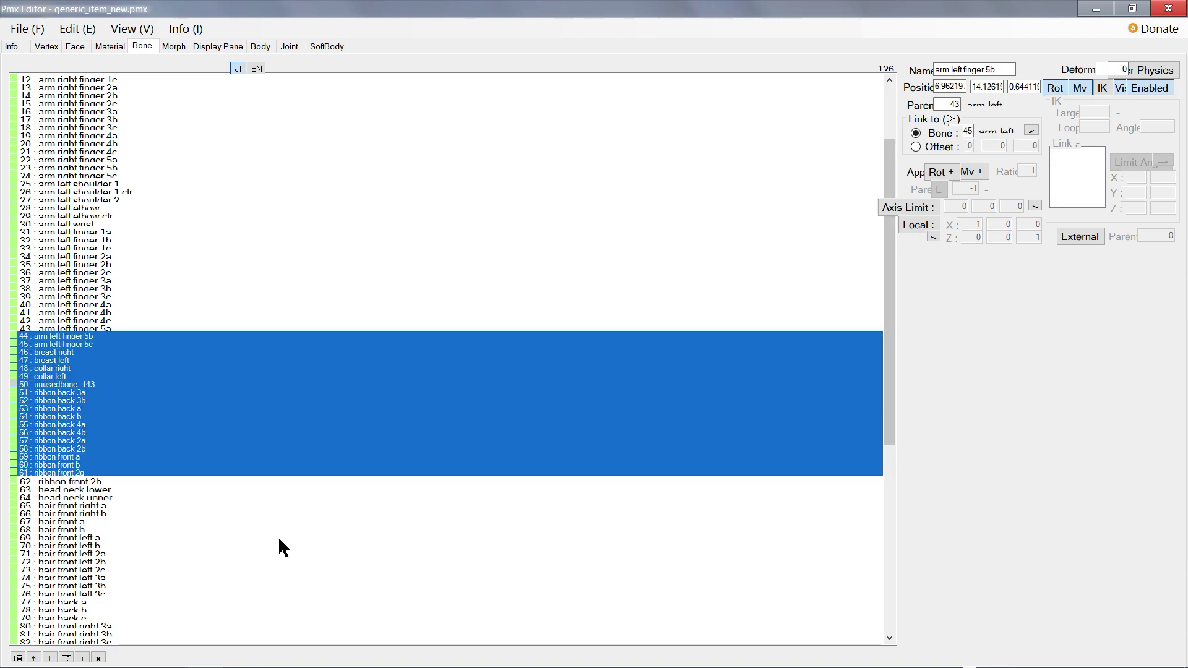
left_click(1153, 10)
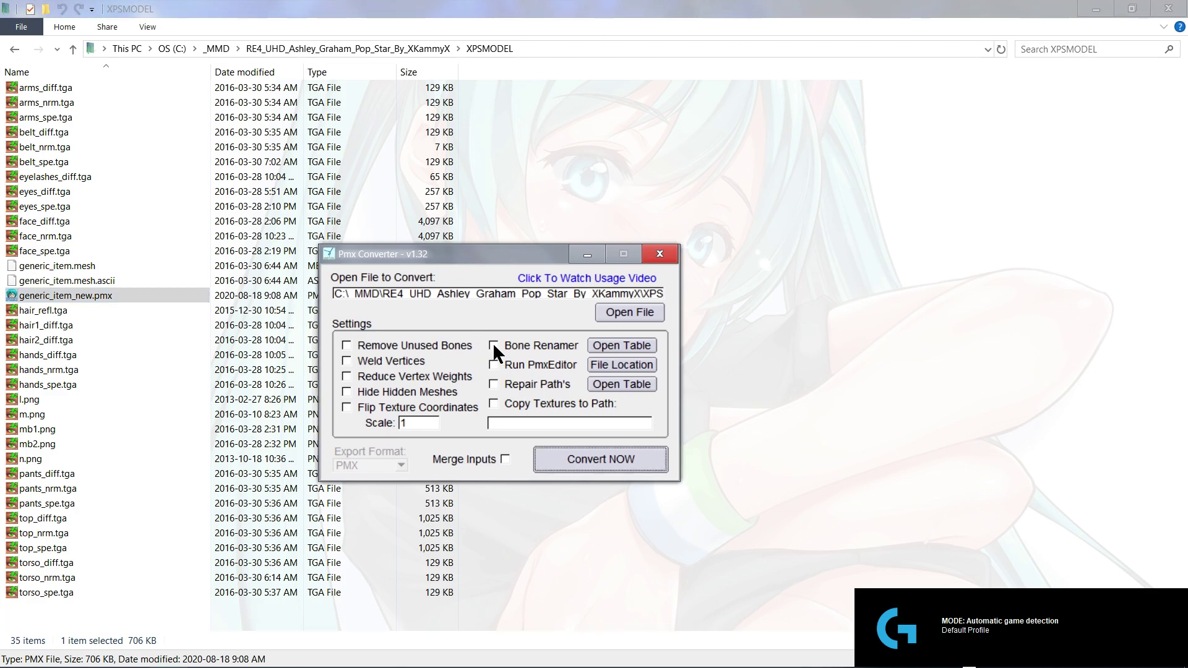
left_click(493, 345)
left_click(555, 452)
- Dismiss the completion message and select the regenerated generic_item_new.pmx in Explorer
key("Return")
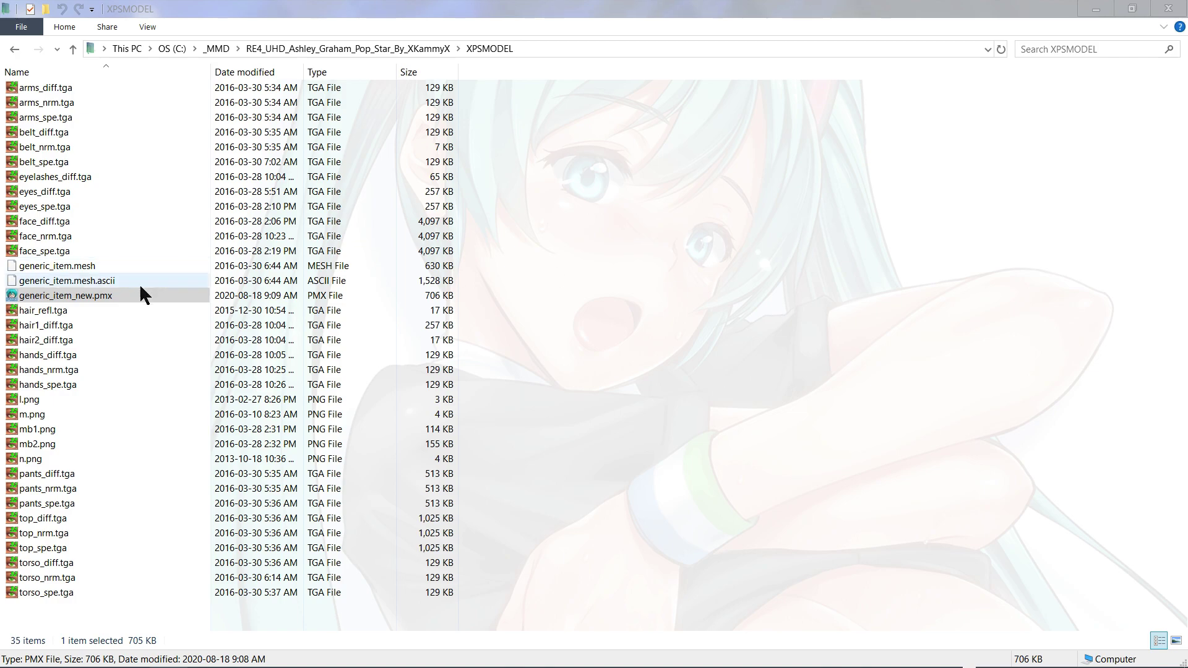
left_click(113, 296)
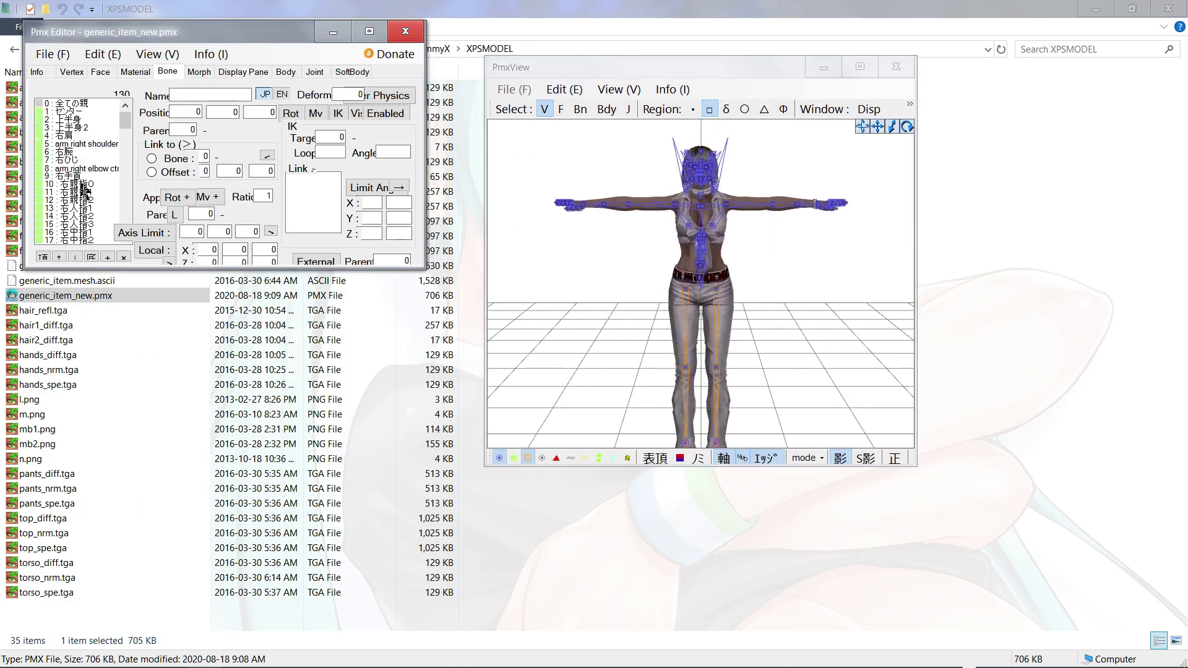
- Select bones 10–17, the renamed right-hand finger bones, then close PmxEditor
left_click(80, 215)
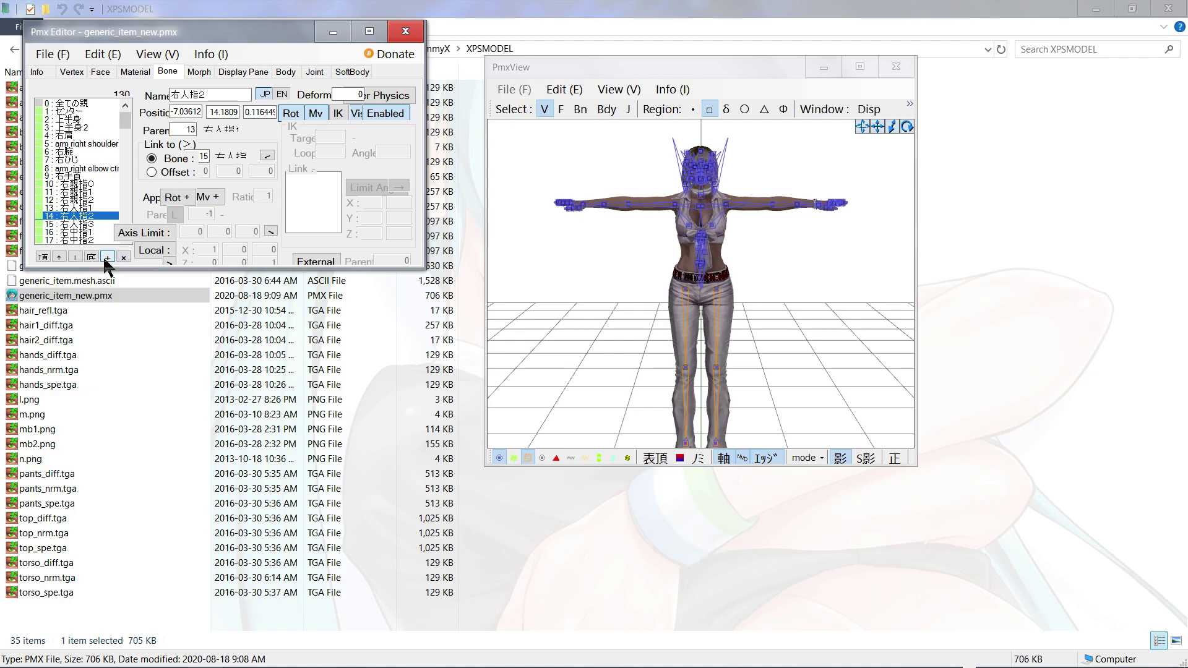
left_click(93, 184, "shift")
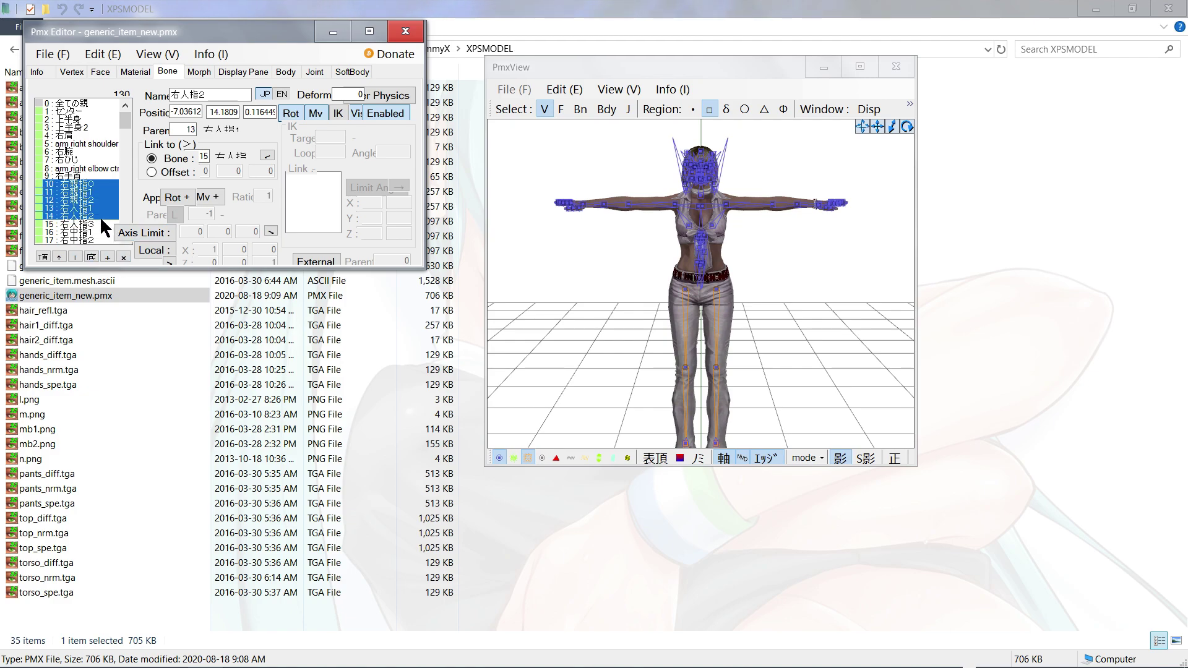
scroll(99, 217, "down", 1)
left_click(93, 216, "shift")
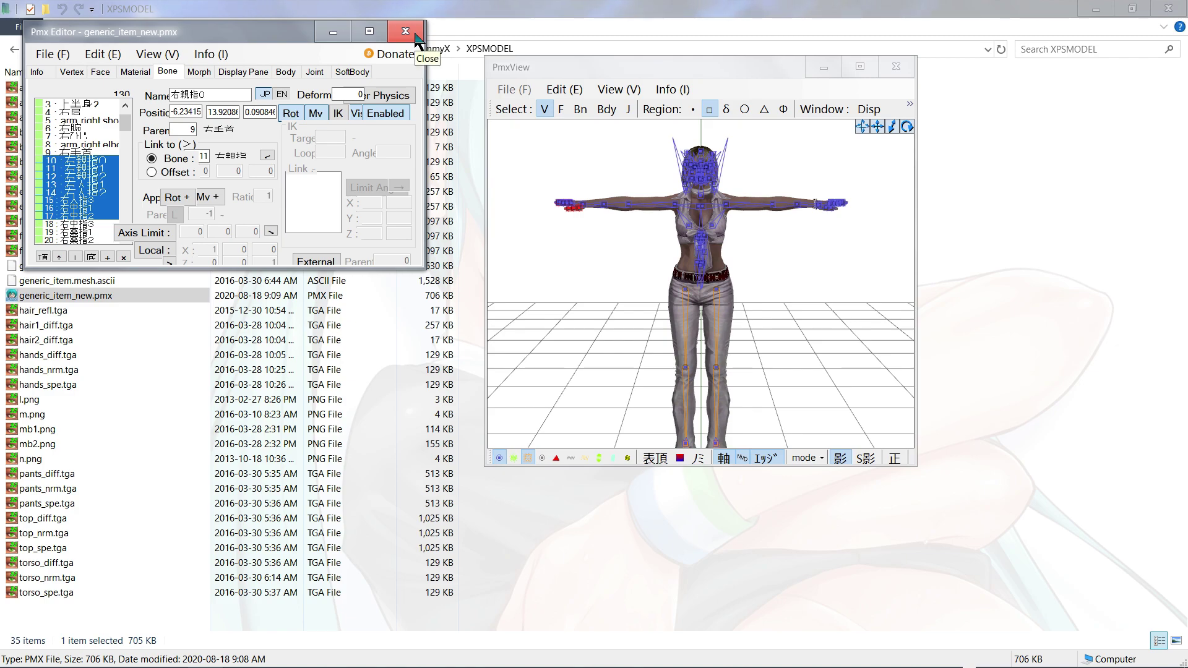
left_click(416, 38)
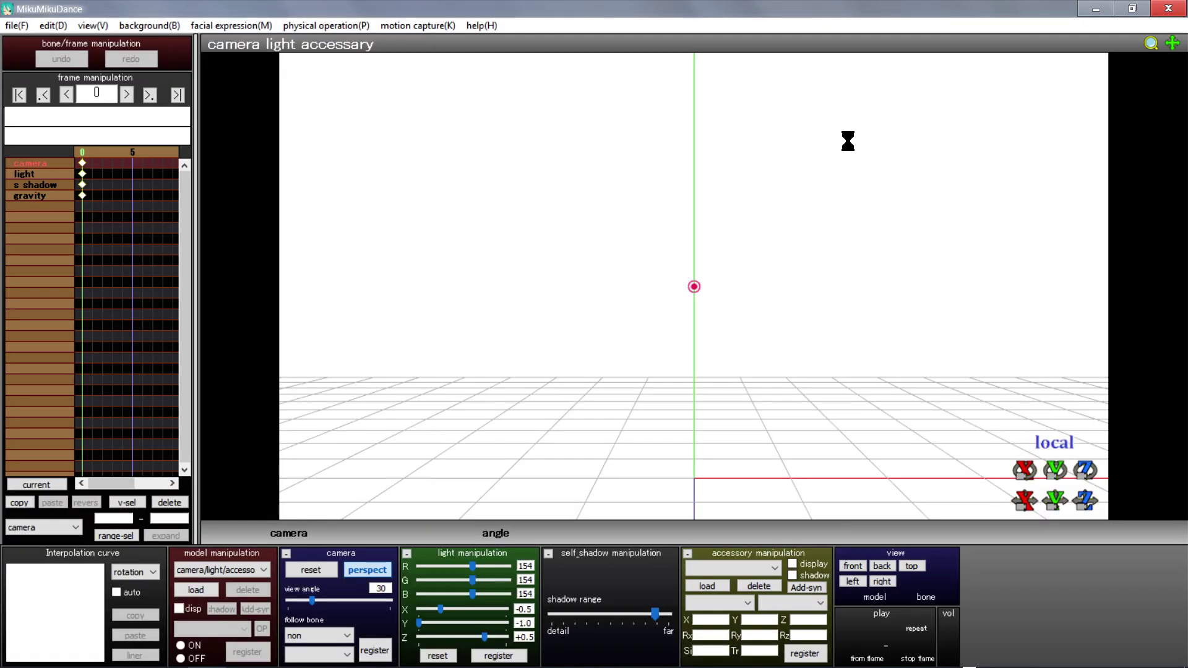
- Load generic_item_new.pmx from the XPSMODEL folder and dismiss the model information notice
left_click(196, 590)
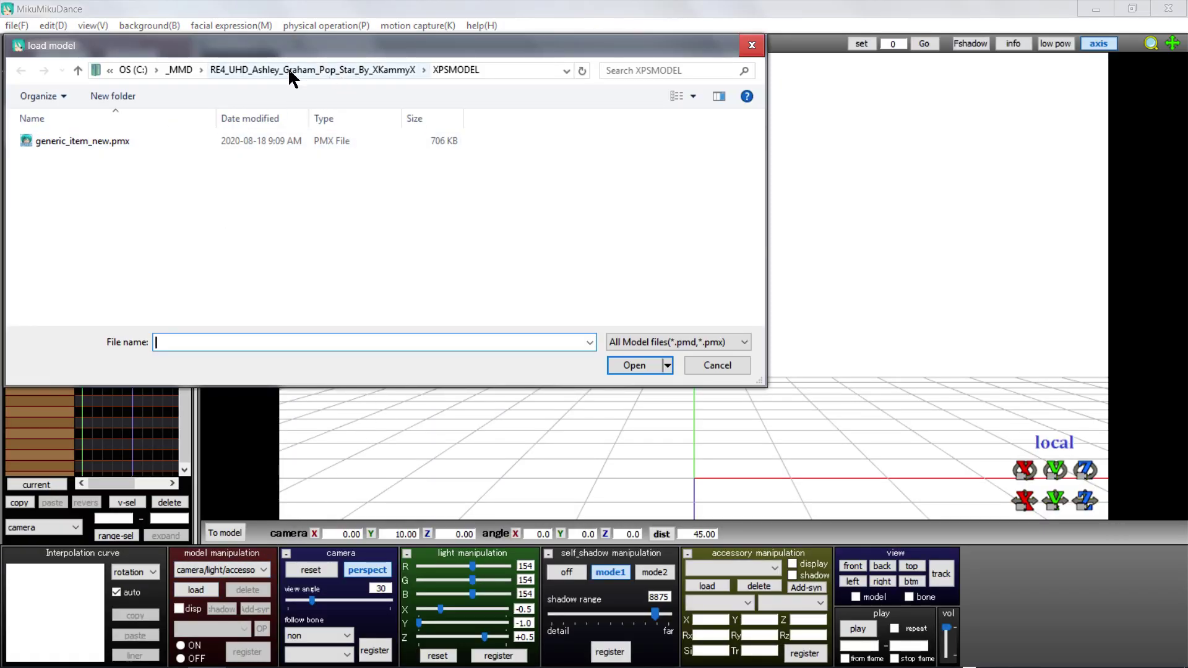
left_click(180, 70)
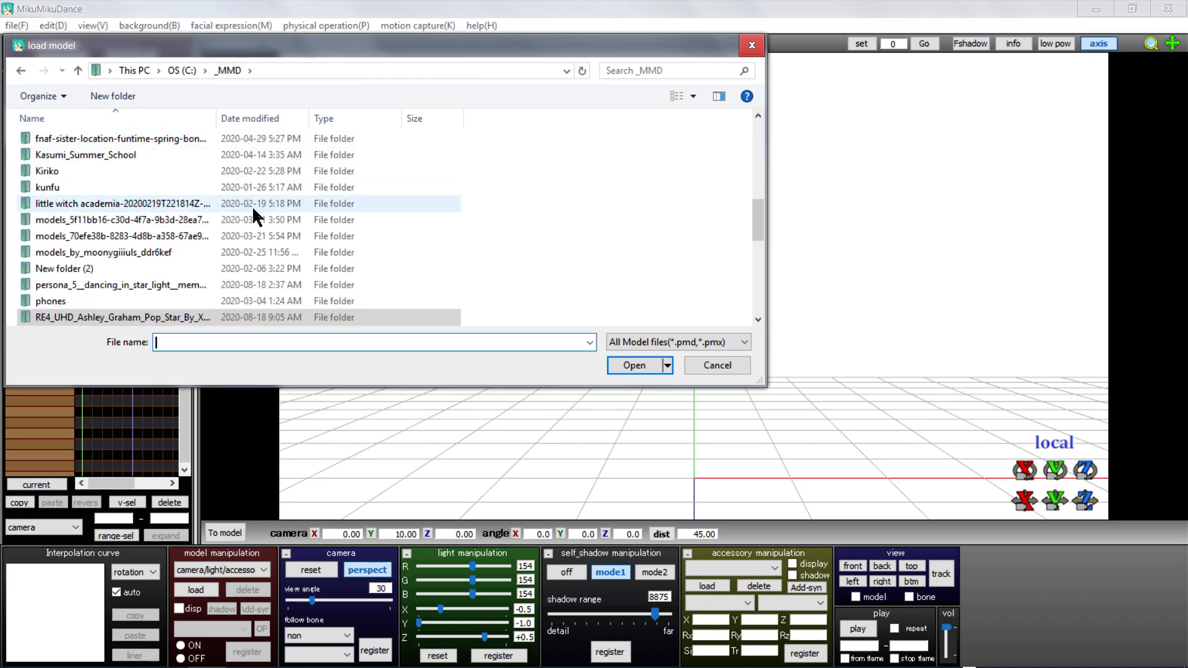
key("alt+Left")
left_click(346, 142)
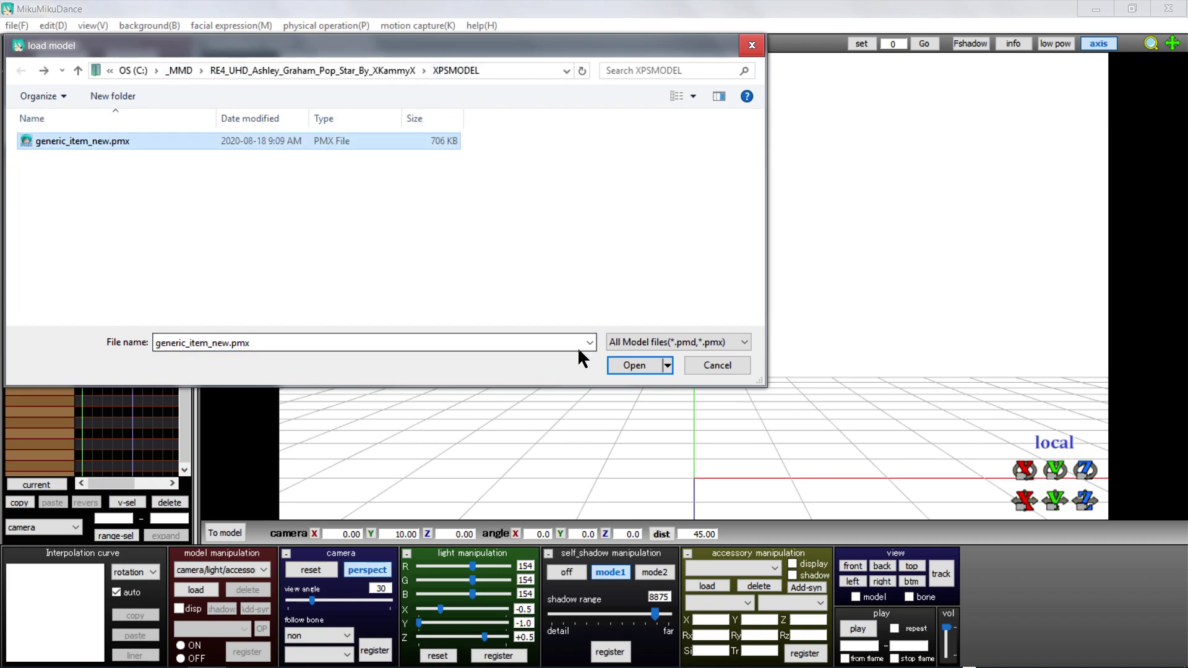
left_click(646, 365)
left_click(544, 383)
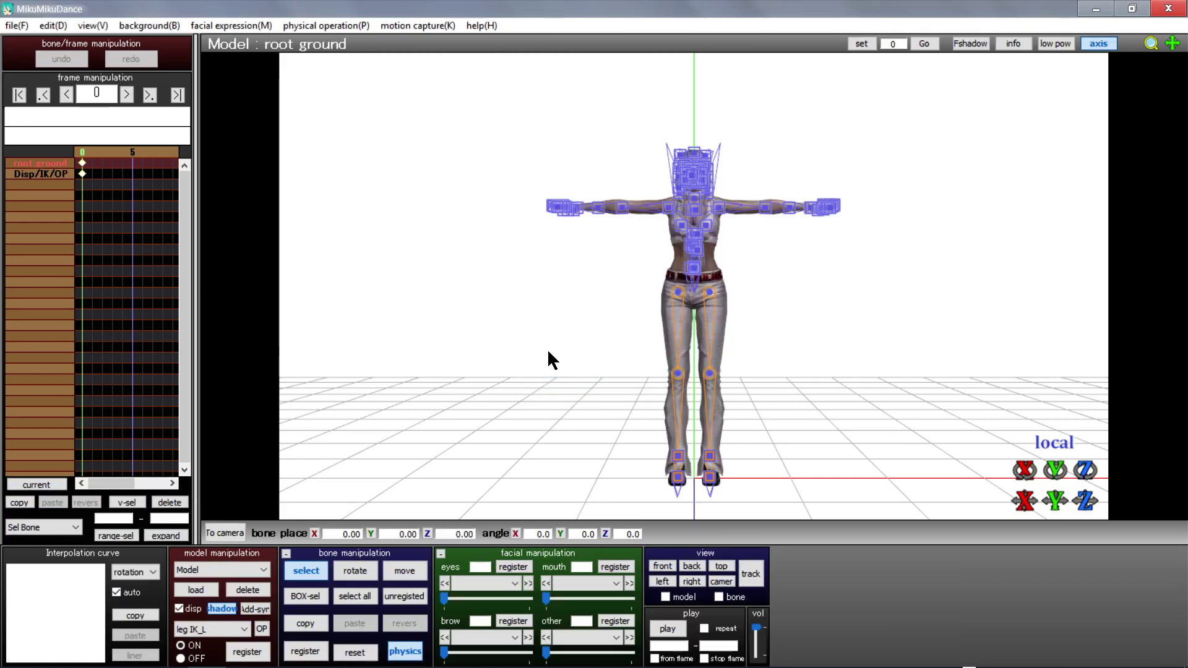
scroll(550, 345, "up", 2)
right_click_drag(552, 344, 631, 371)
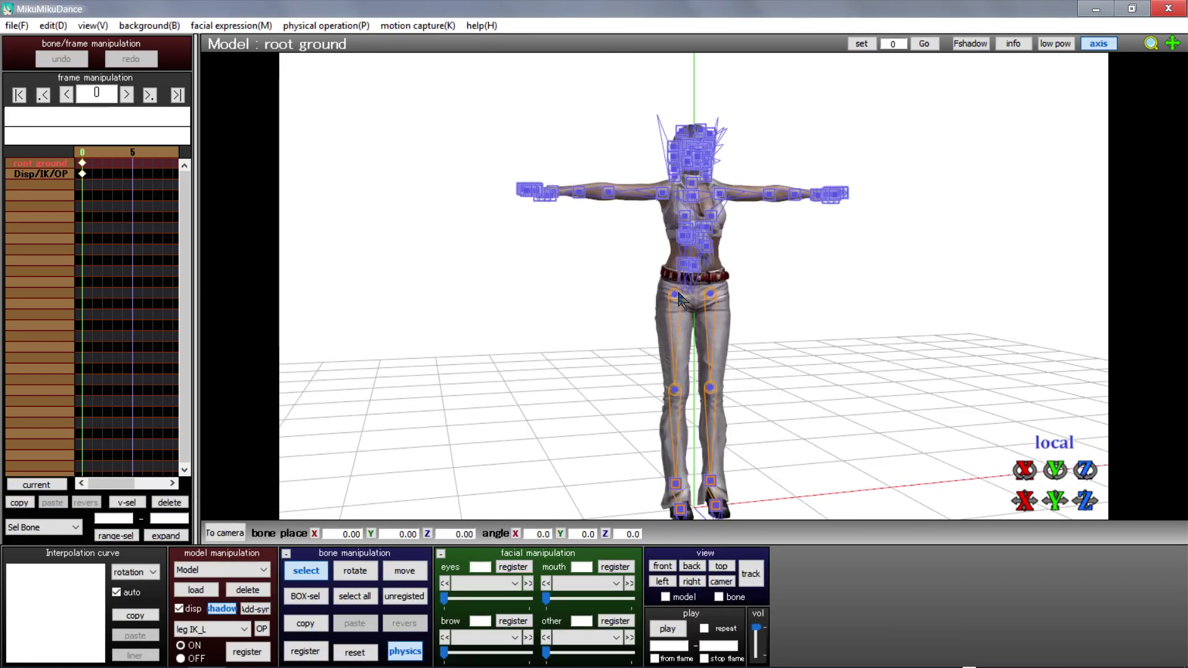
scroll(686, 347, "up", 2)
right_click_drag(685, 347, 660, 244)
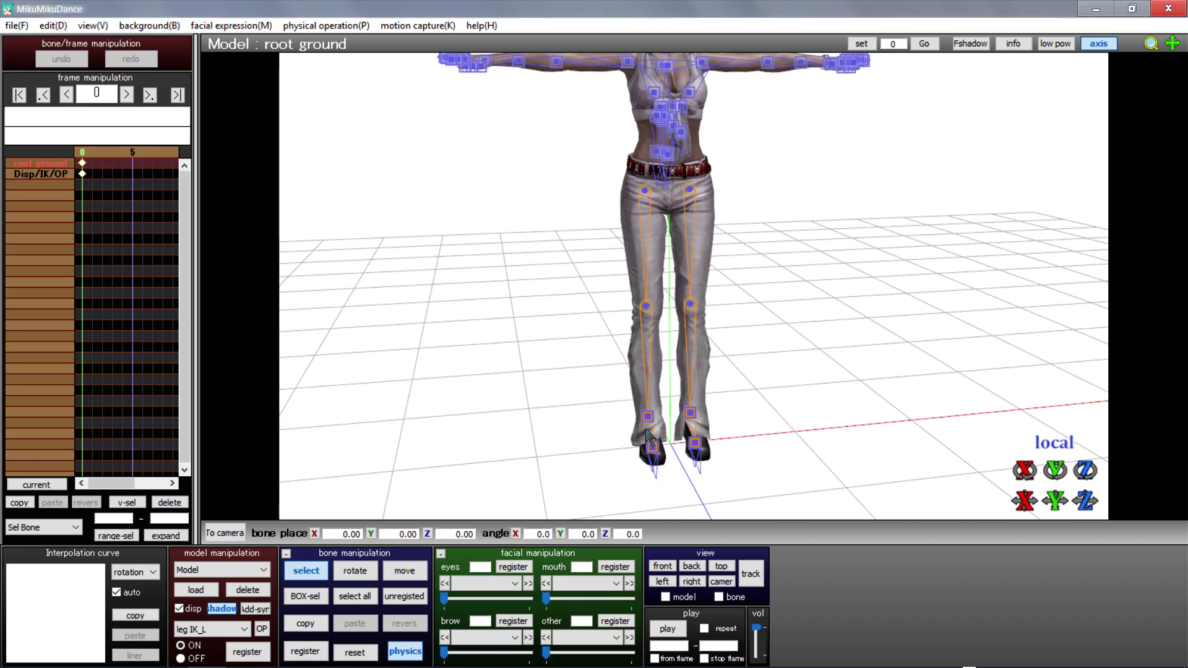
right_click_drag(648, 434, 651, 433)
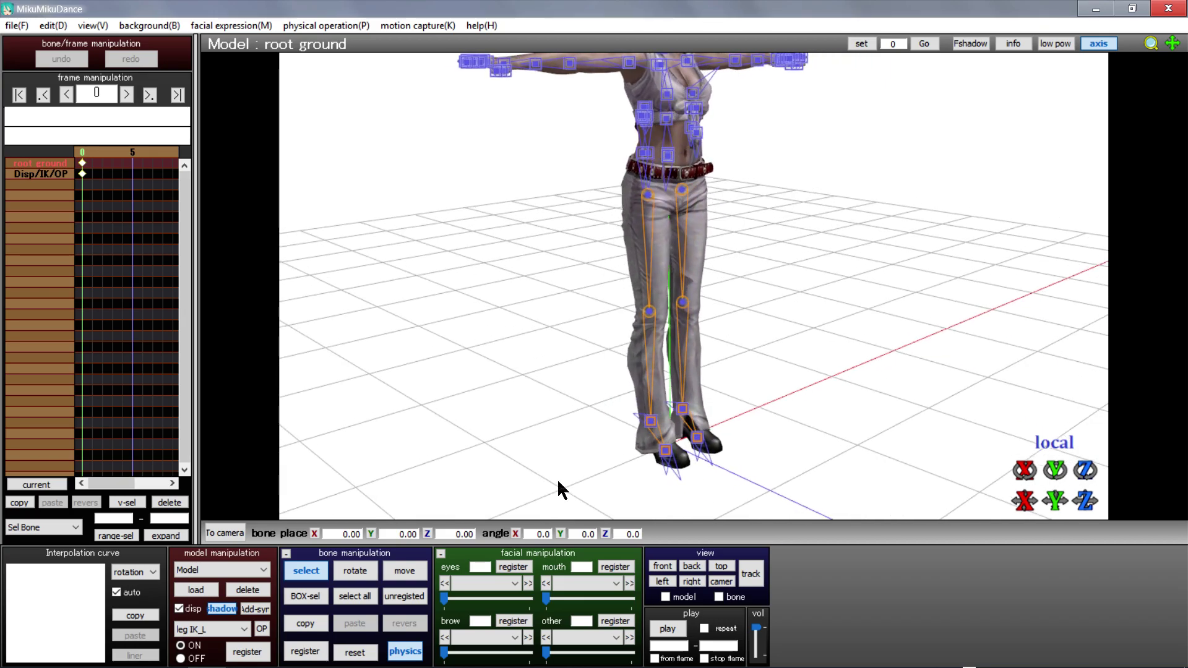
right_click_drag(557, 485, 3, 56)
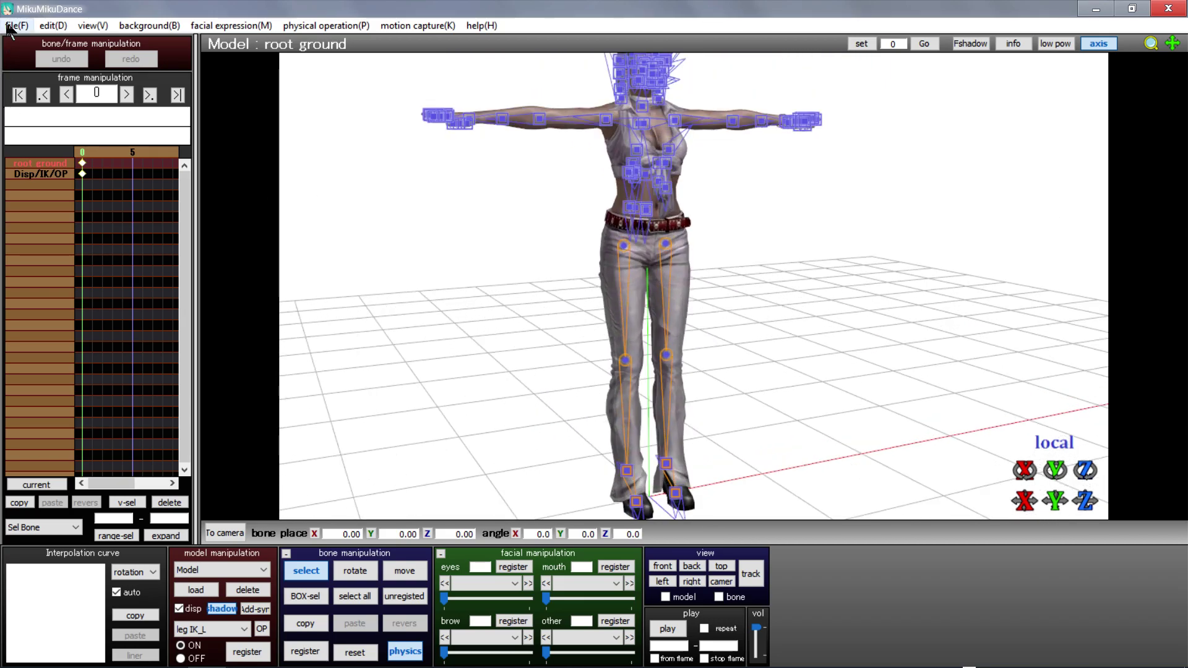
- Load motion.vmd via file > load motion data, accepting the model mismatch warning
left_click(16, 25)
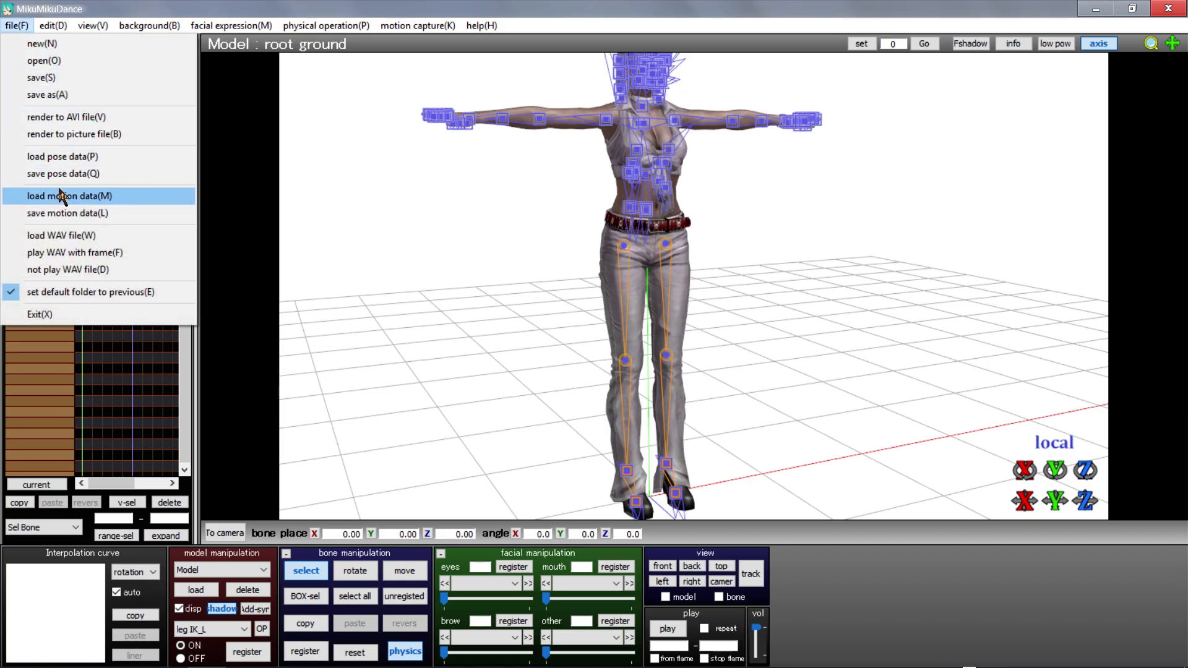
left_click(65, 195)
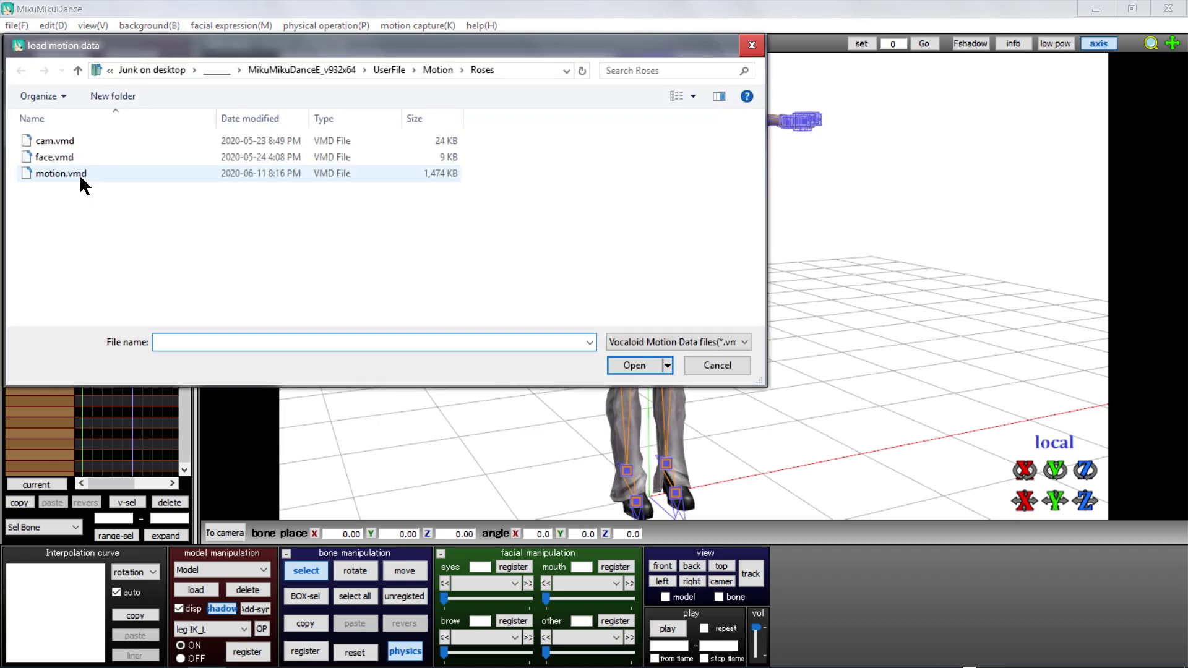
left_click(80, 173)
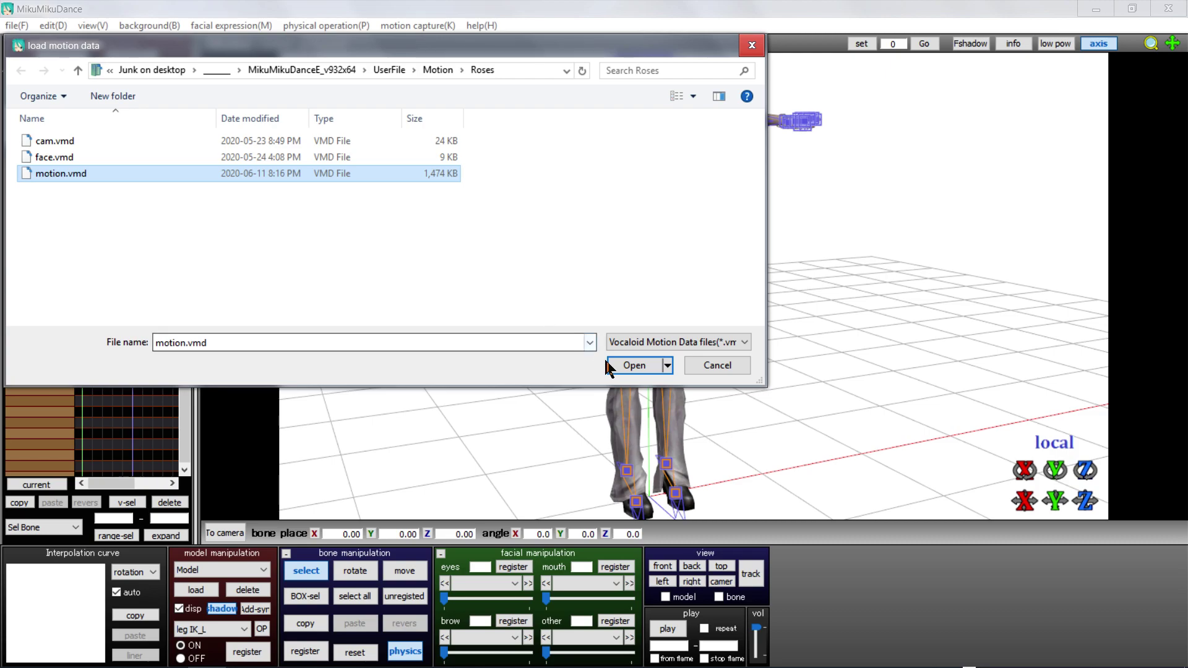
left_click(625, 365)
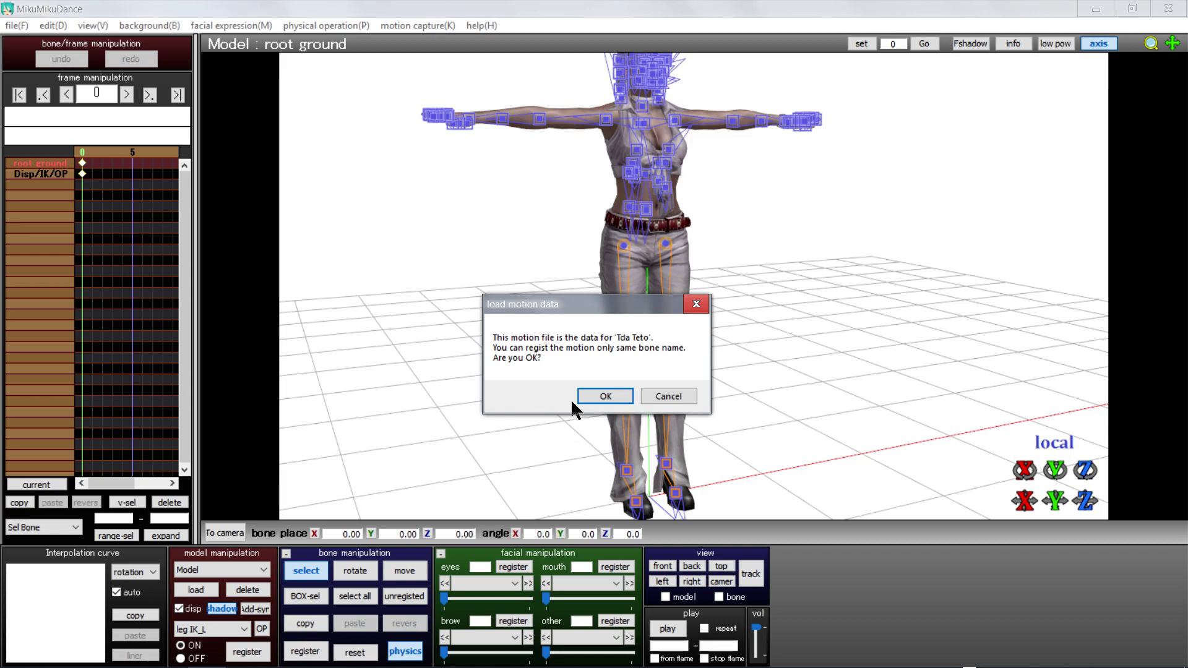
left_click(595, 393)
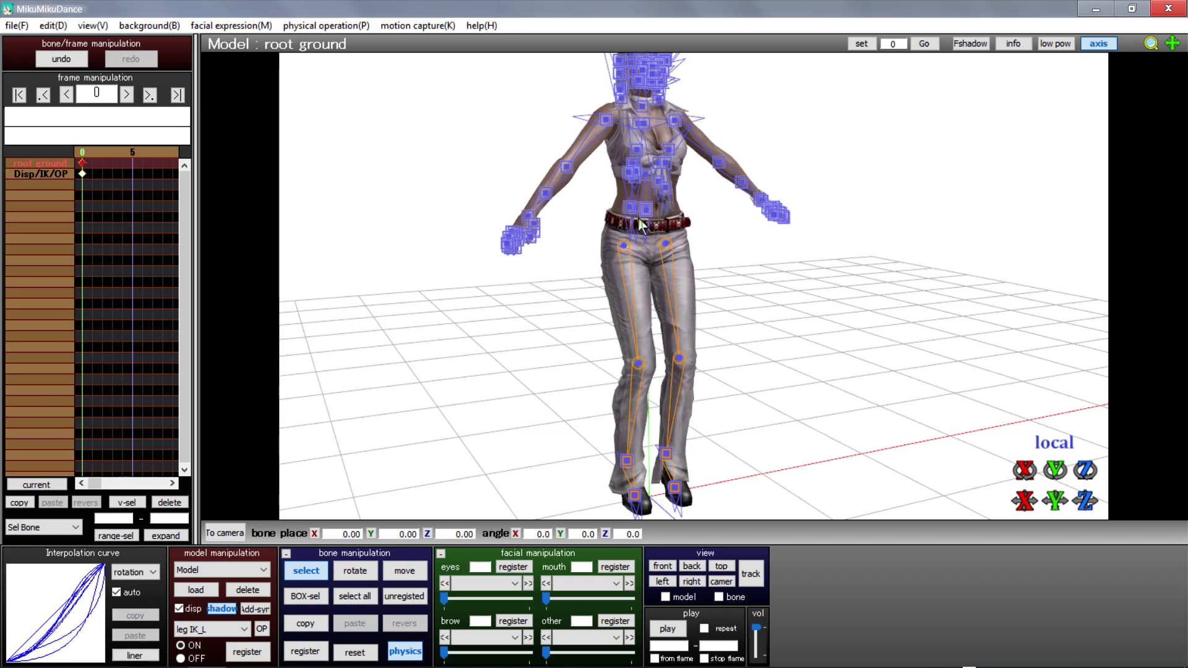
- Play the animation and zoom in on the model's head and chest
scroll(643, 226, "down", 4)
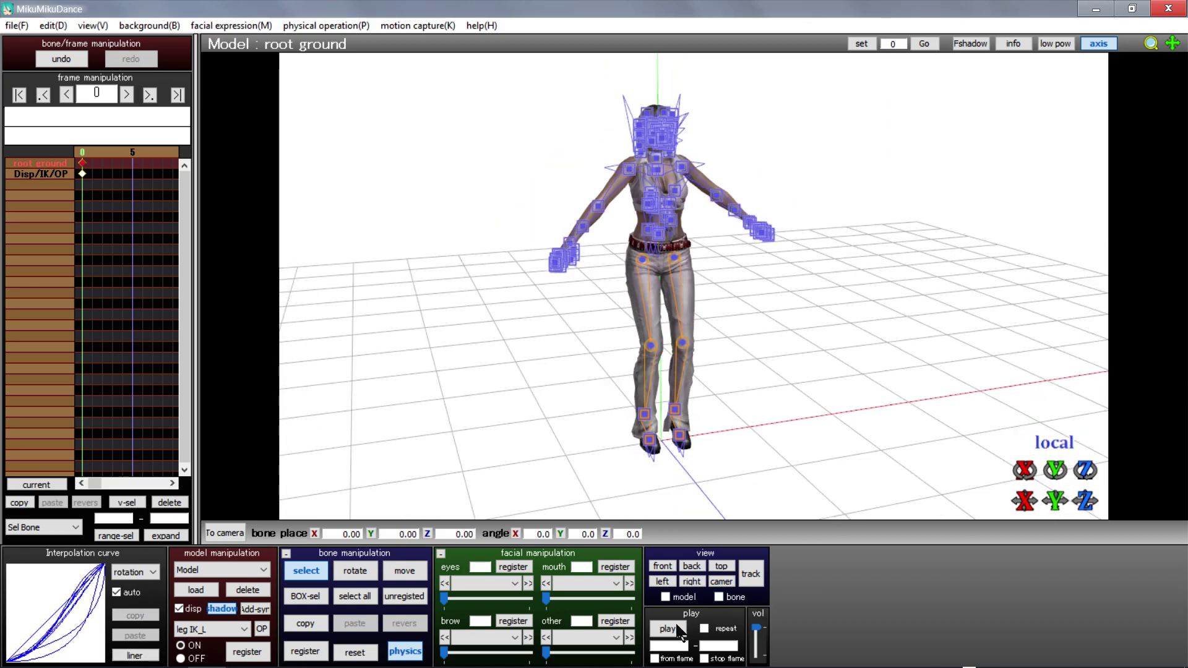
left_click(678, 629)
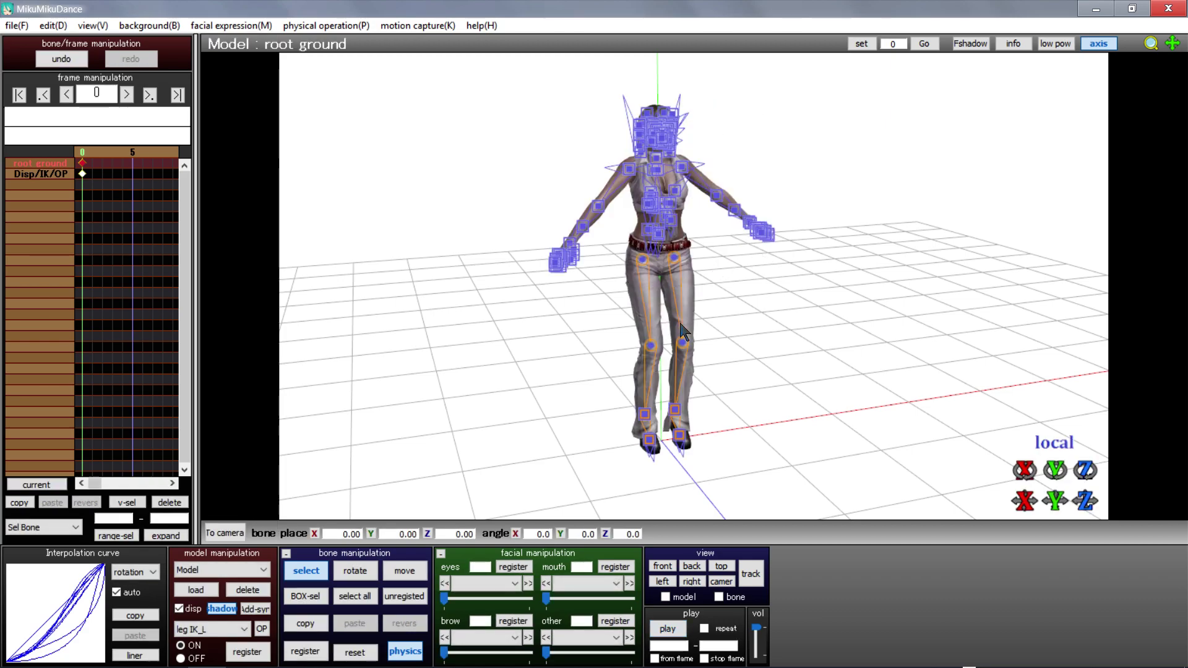
right_click_drag(650, 220, 635, 173)
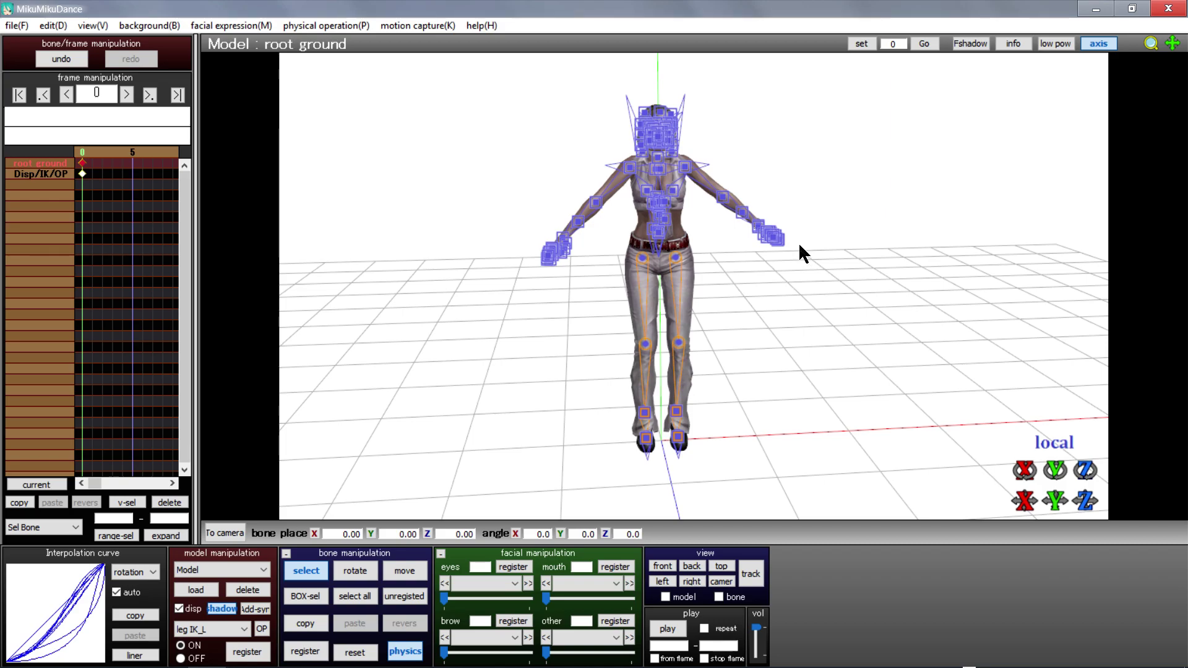
right_click_drag(796, 244, 676, 241)
scroll(741, 261, "up", 5)
middle_click_drag(676, 241, 684, 309)
- Reframe the view from head to knees to inspect the model, then quit MikuMikuDance
scroll(685, 315, "up", 6)
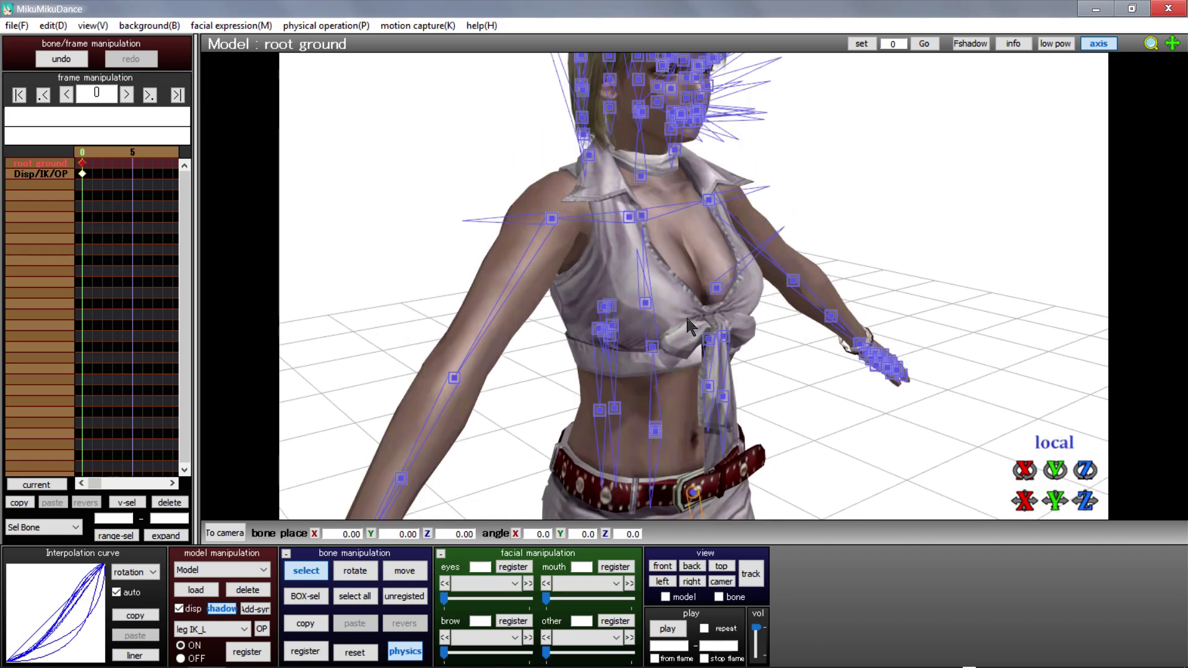
scroll(631, 322, "down", 4)
scroll(631, 320, "down", 2)
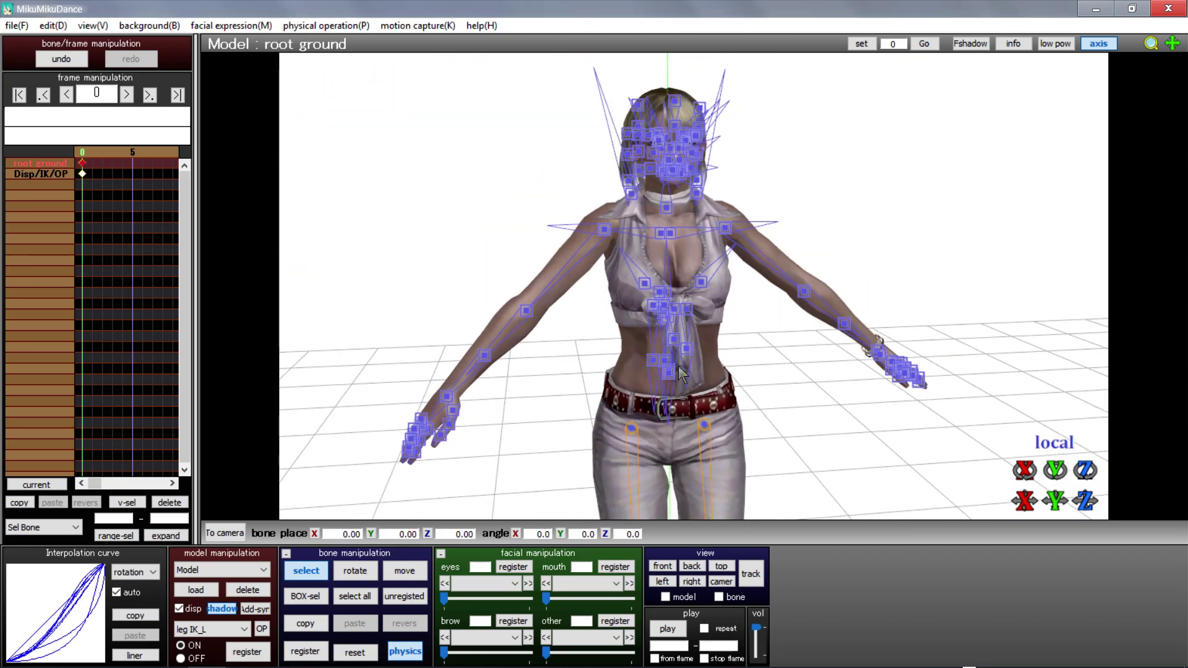
middle_click_drag(632, 321, 671, 325)
right_click_drag(676, 280, 685, 282)
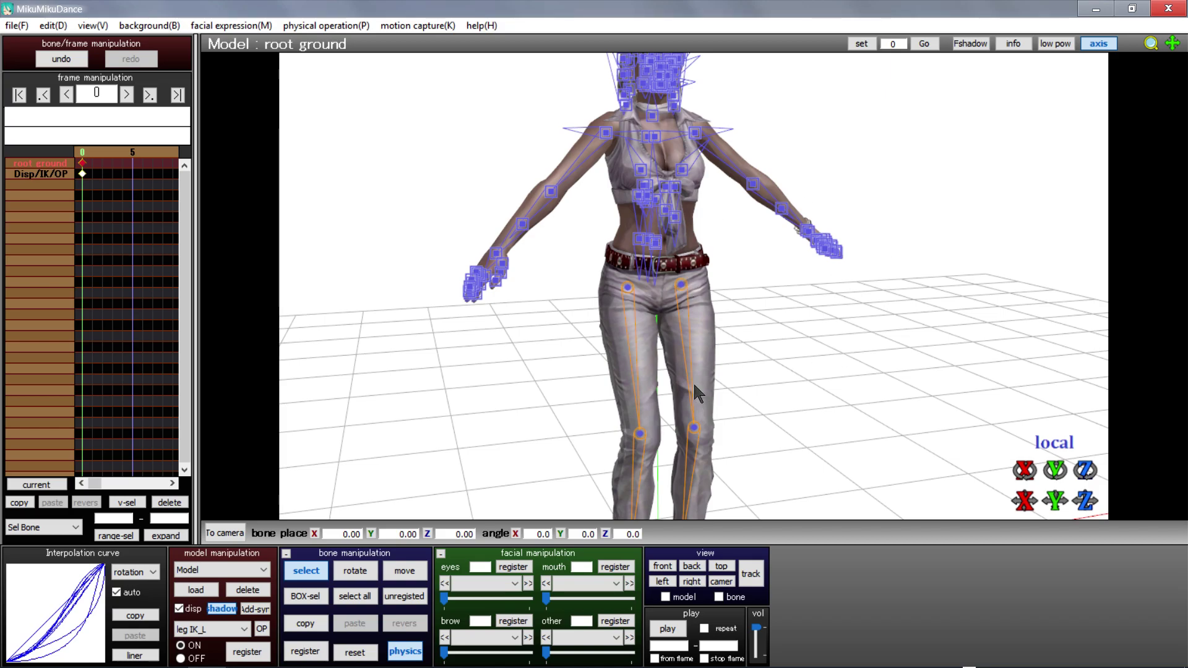
scroll(699, 394, "down", 4)
scroll(716, 406, "up", 1)
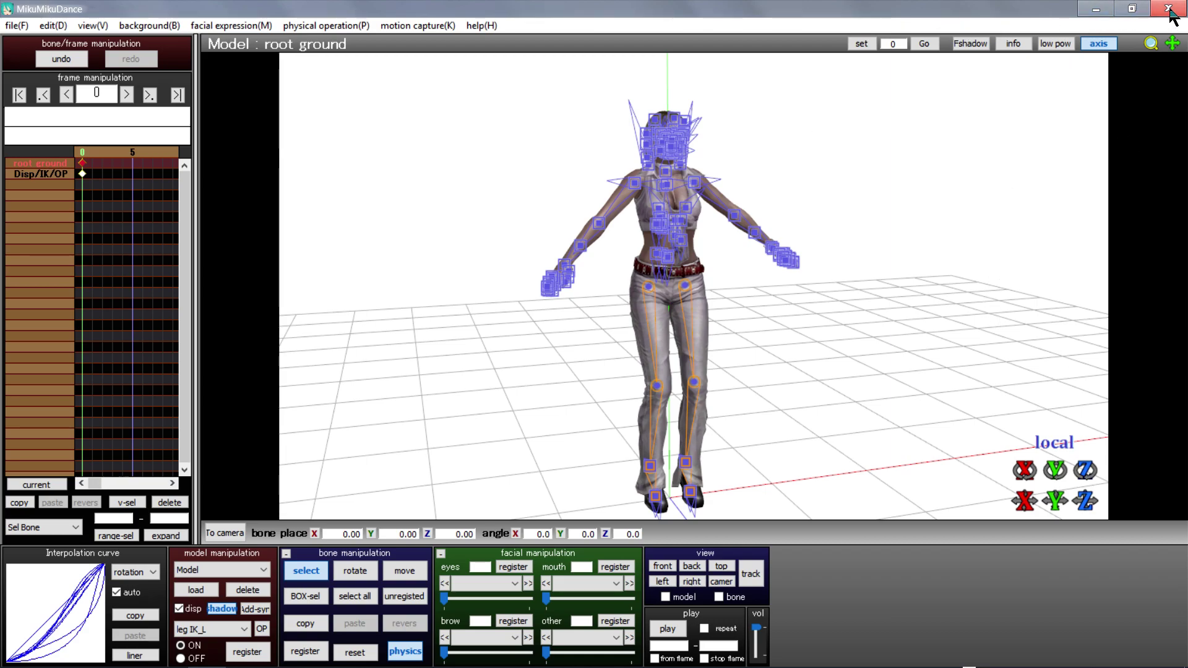
left_click(1169, 9)
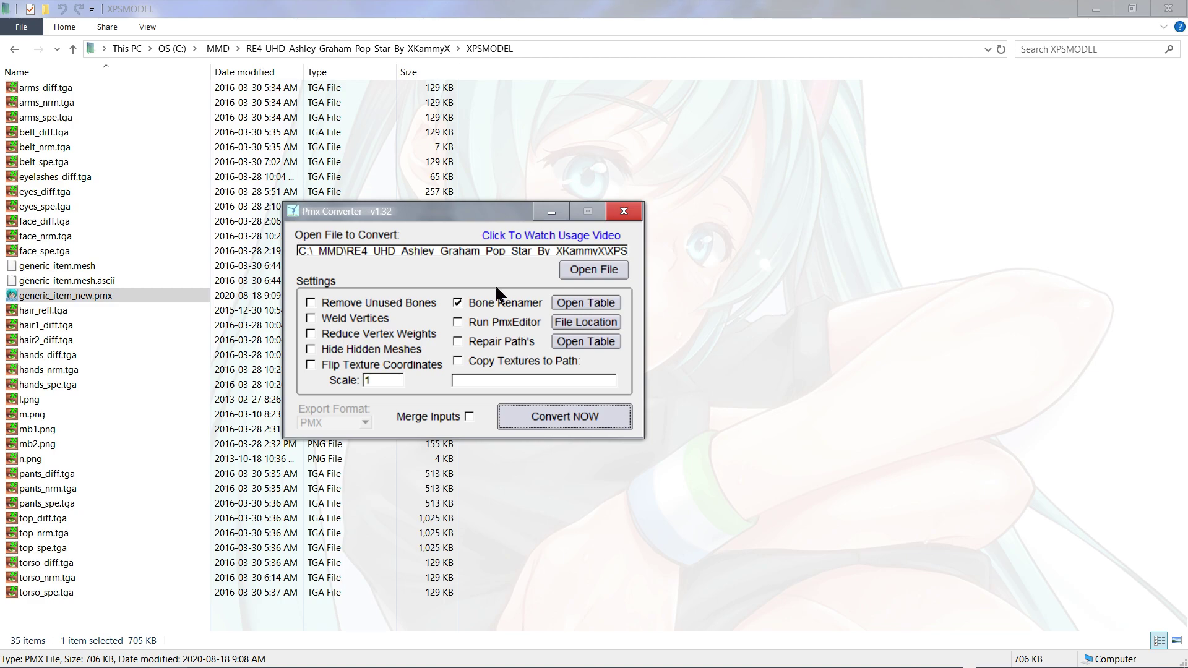
- Open the Bone Renamer's lang.ini table in Notepad, centre it, and scroll to the Xnalara section
left_click(610, 308)
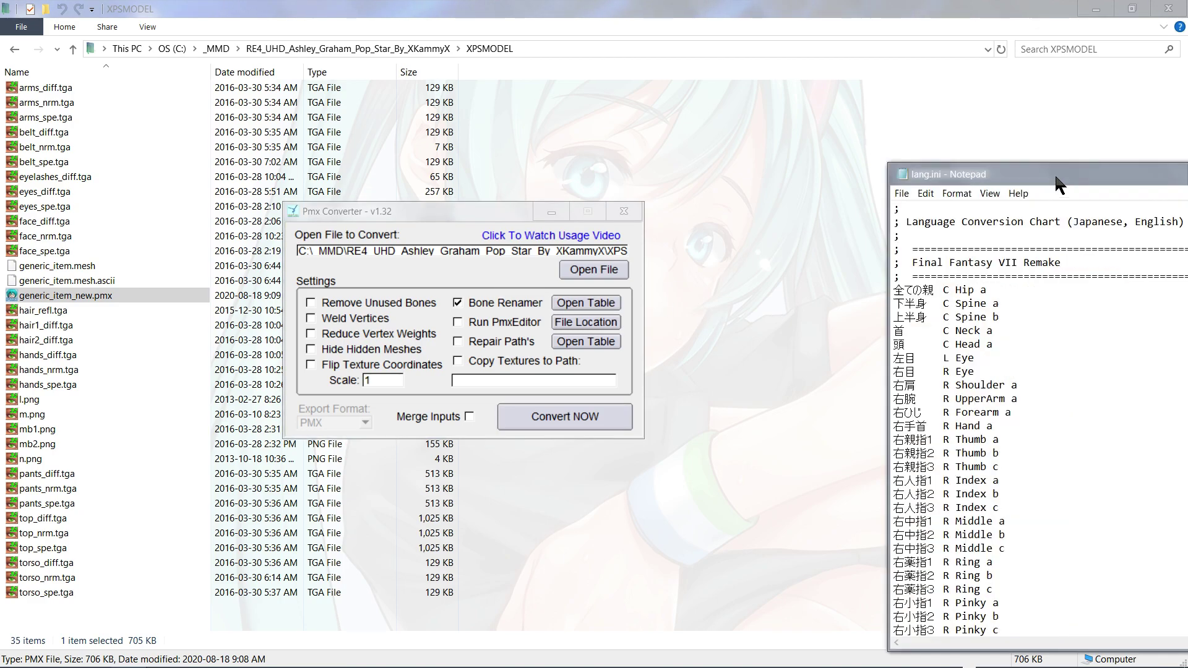
left_click_drag(1054, 174, 548, 123)
scroll(631, 369, "down", 20)
scroll(630, 370, "down", 15)
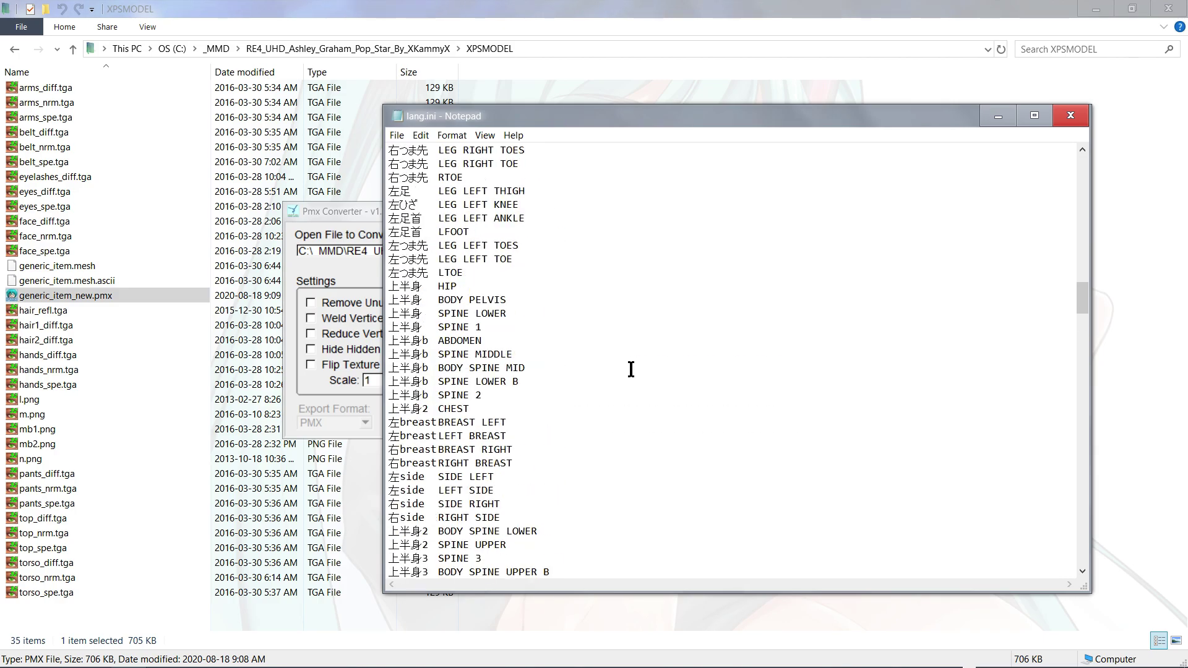
scroll(630, 369, "up", 8)
scroll(631, 370, "down", 3)
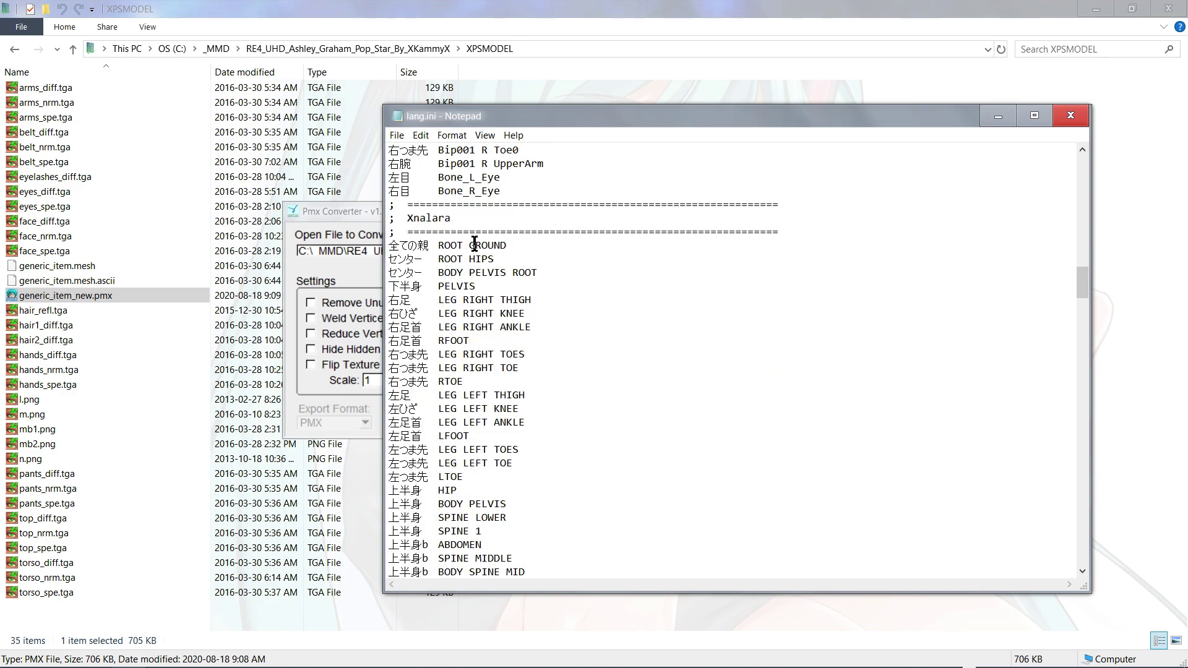
- Highlight the Xnalara bone name lines, such as 全ての親 to ROOT GROUND, then deselect them
left_click_drag(391, 245, 581, 481)
scroll(583, 421, "up", 3)
scroll(582, 421, "up", 4)
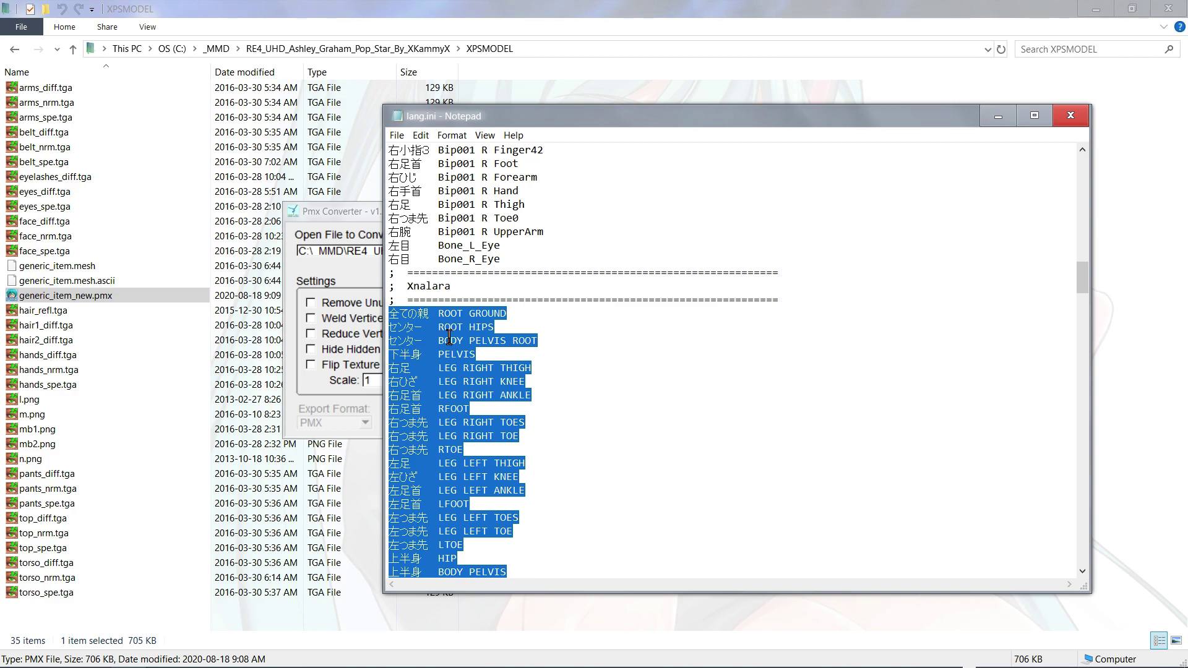
left_click(442, 315)
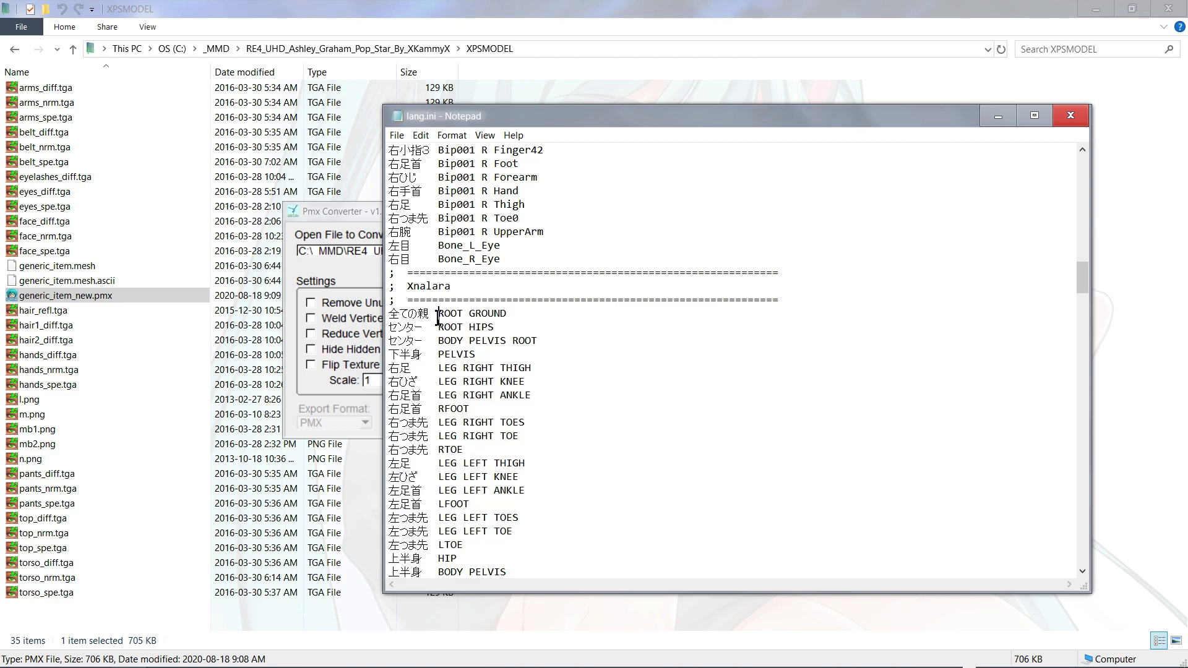
left_click(801, 297)
key("Return")
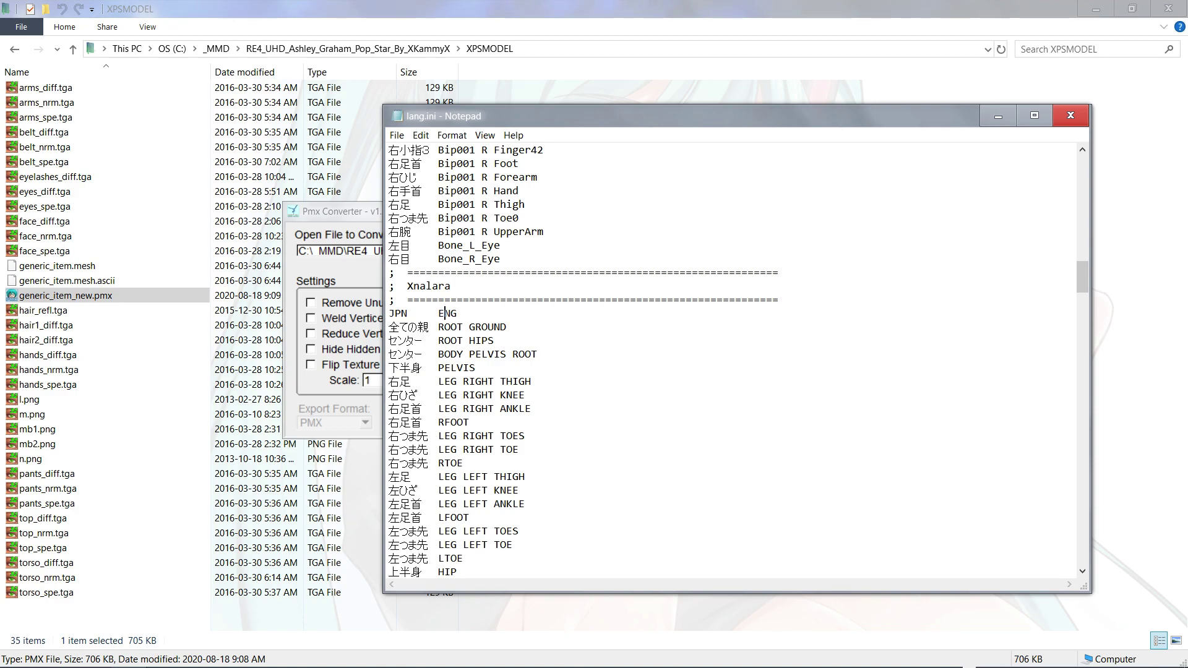
key("shift+Left")
key("shift+Right")
key("shift+Left")
key("shift+Right")
key("shift+Left")
key("shift+Right")
key("shift+Home")
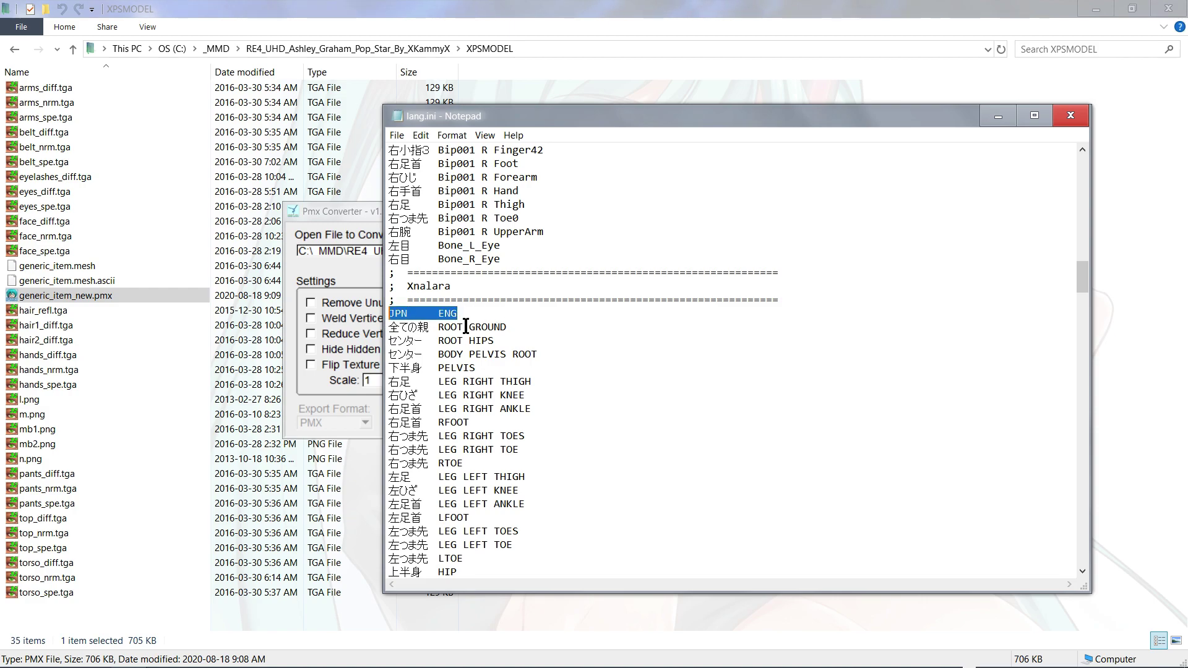
key("BackSpace")
key("BackSpace")
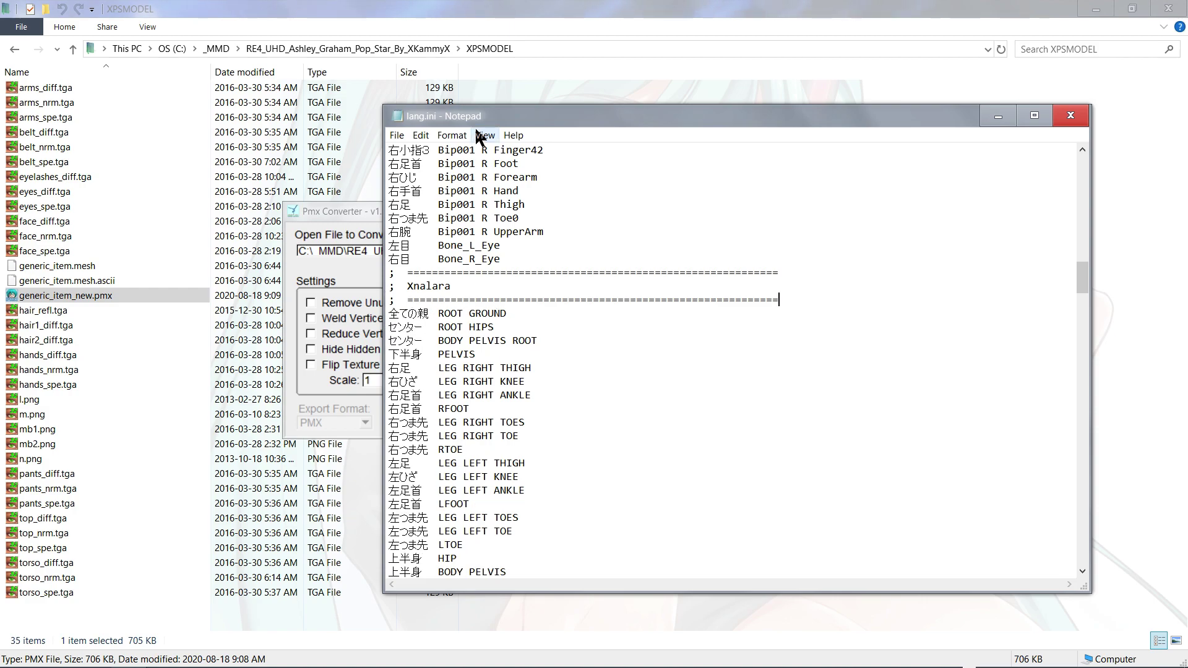
left_click_drag(483, 117, 564, 105)
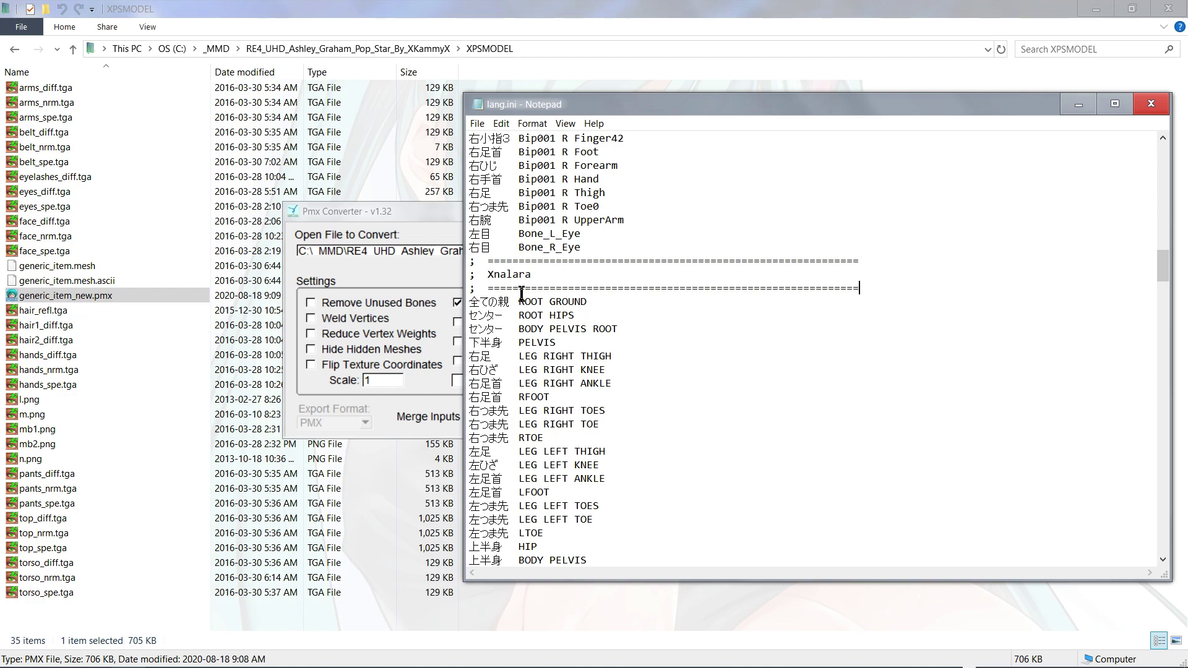
left_click_drag(520, 301, 621, 299)
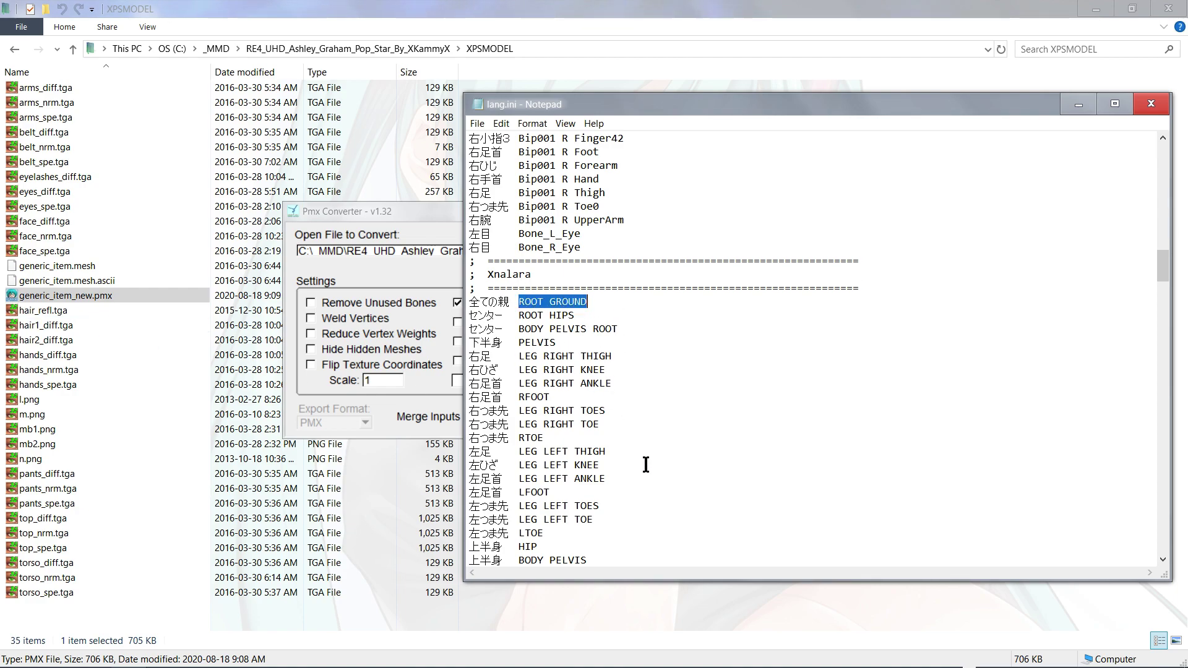
scroll(656, 507, "down", 2)
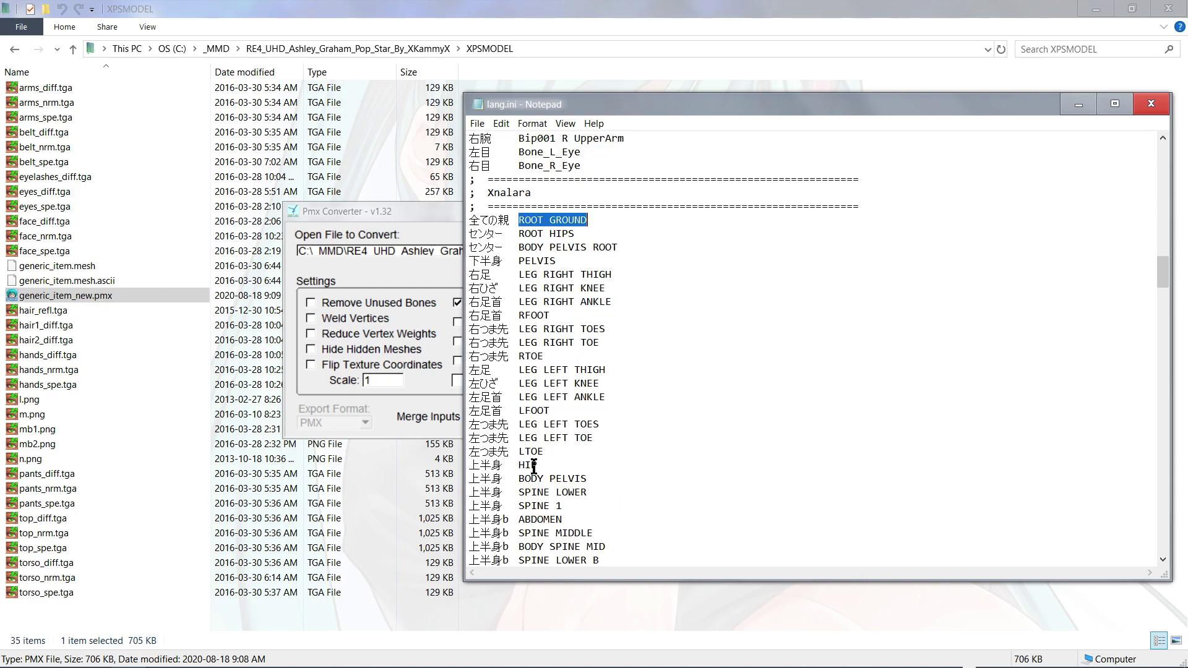
scroll(767, 493, "down", 3)
scroll(789, 492, "up", 5)
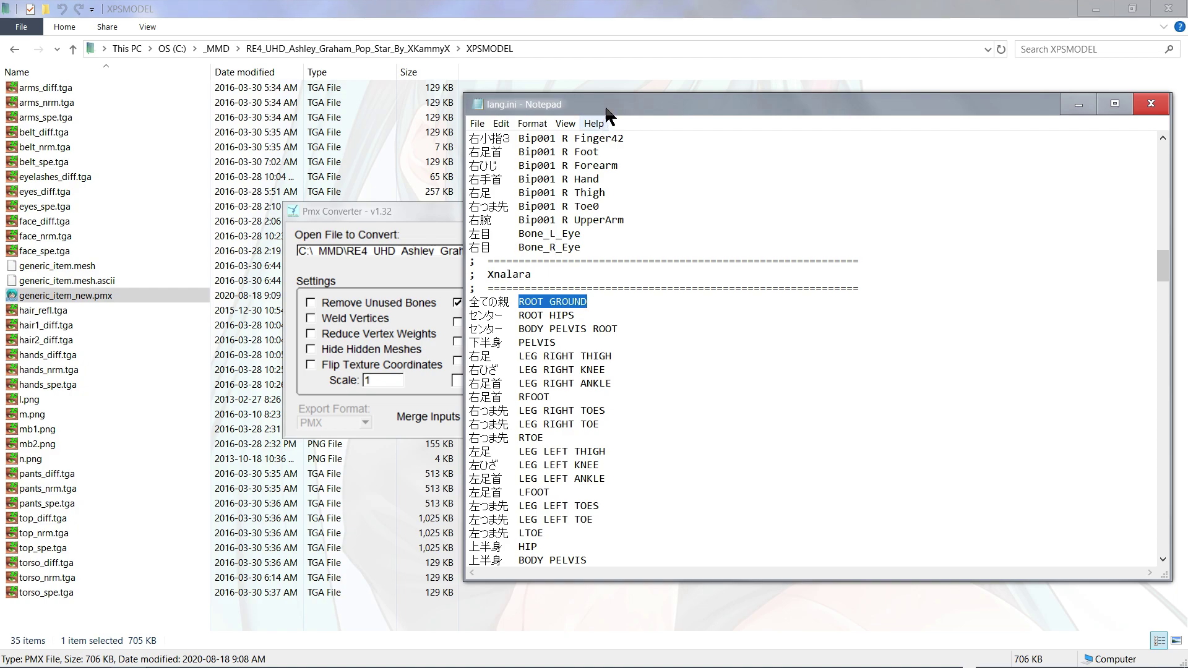
left_click_drag(604, 105, 768, 125)
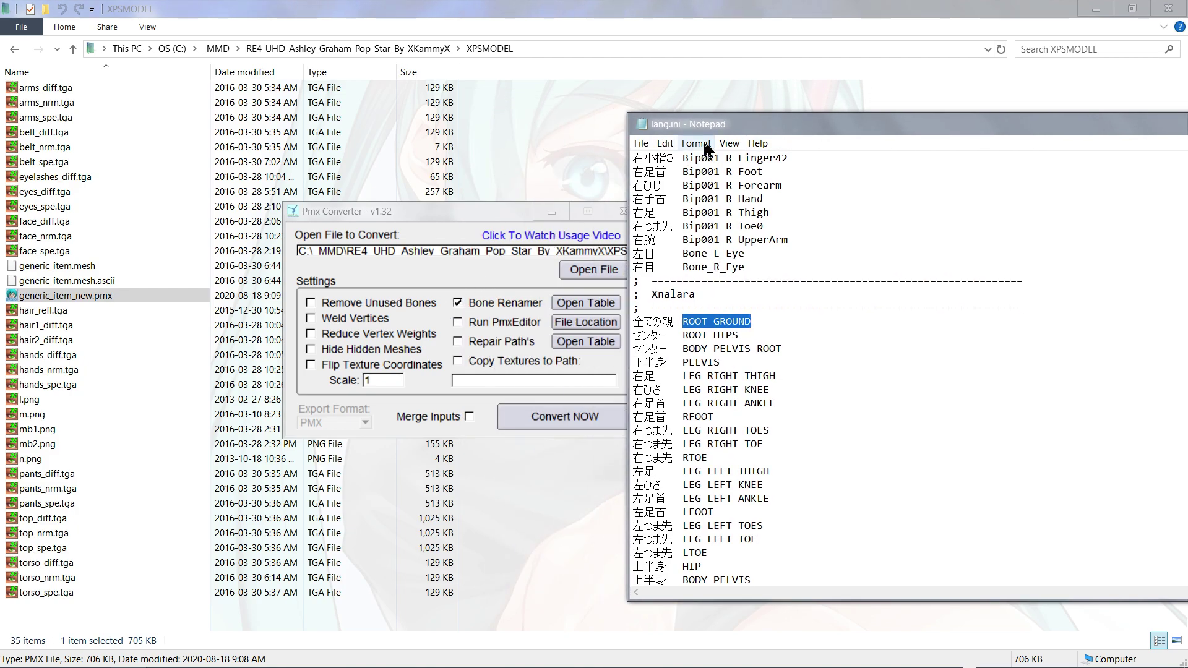
left_click_drag(684, 125, 497, 127)
left_click_drag(497, 323, 566, 323)
left_click_drag(488, 325, 428, 328)
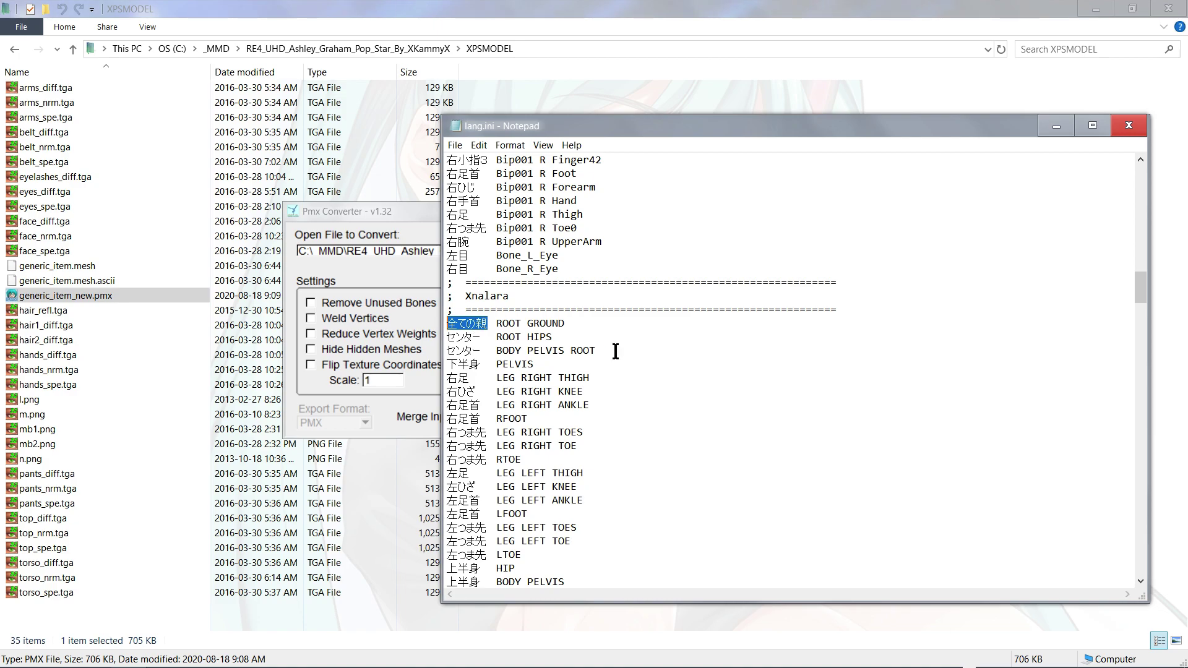
- Scroll through lang.ini's bone-name tables, past the Final Fantasy VII Remake section
scroll(594, 267, "down", 1)
scroll(774, 369, "up", 20)
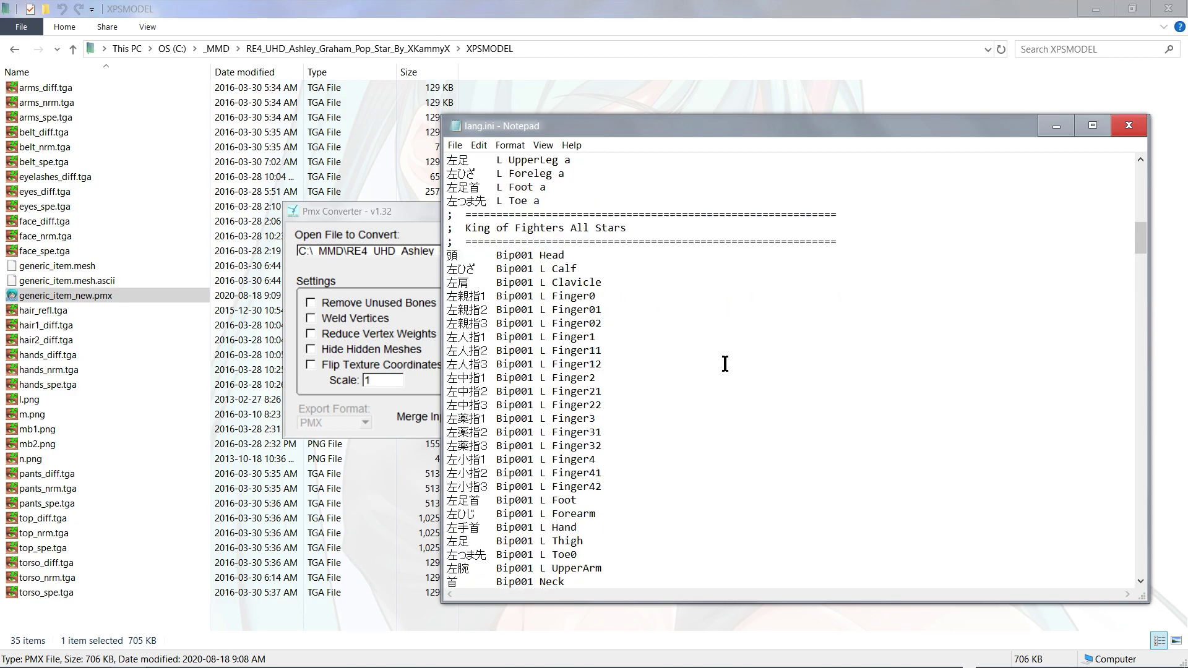
scroll(719, 351, "up", 4)
scroll(518, 285, "down", 1)
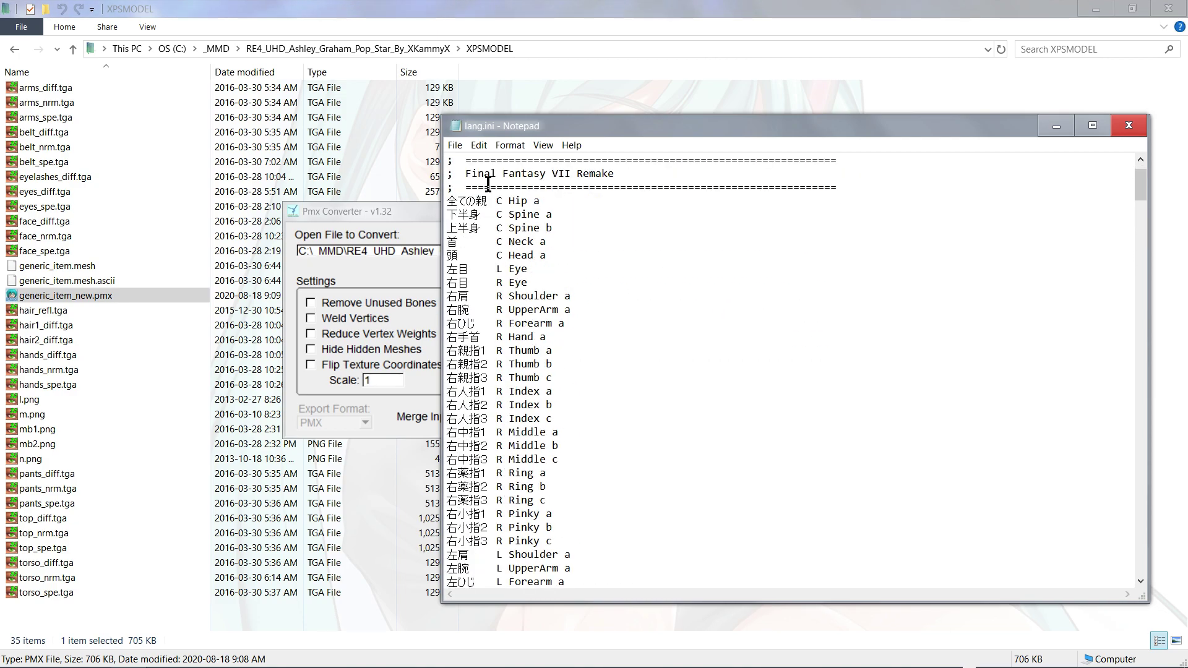
scroll(620, 212, "down", 17)
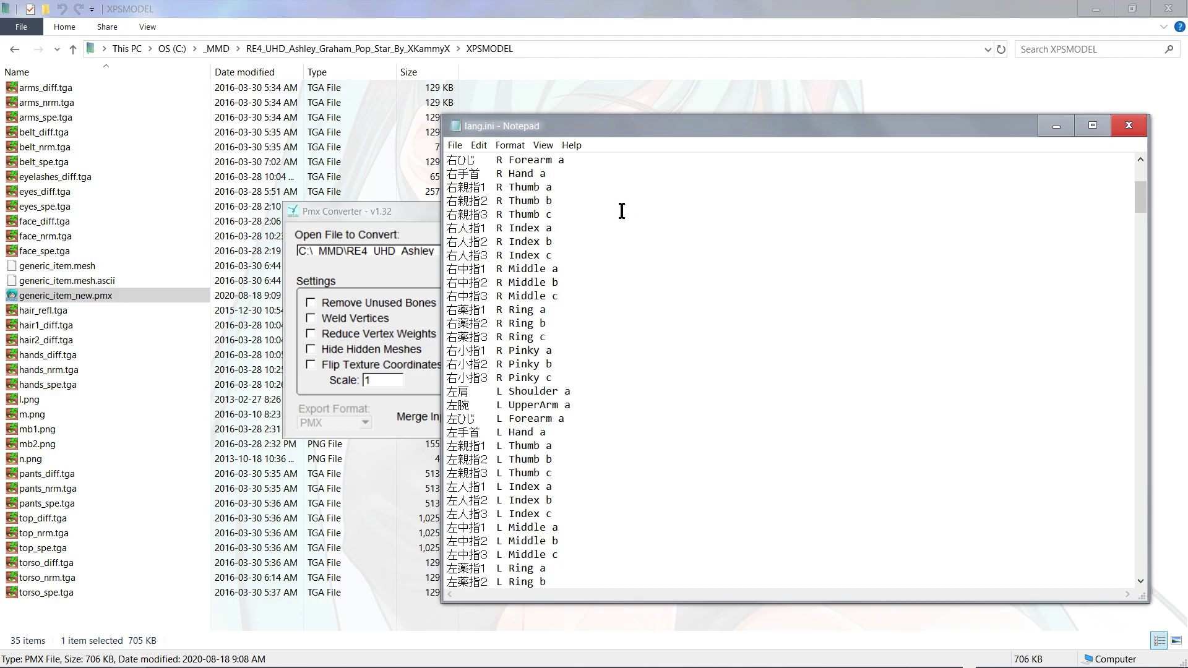
scroll(567, 254, "down", 20)
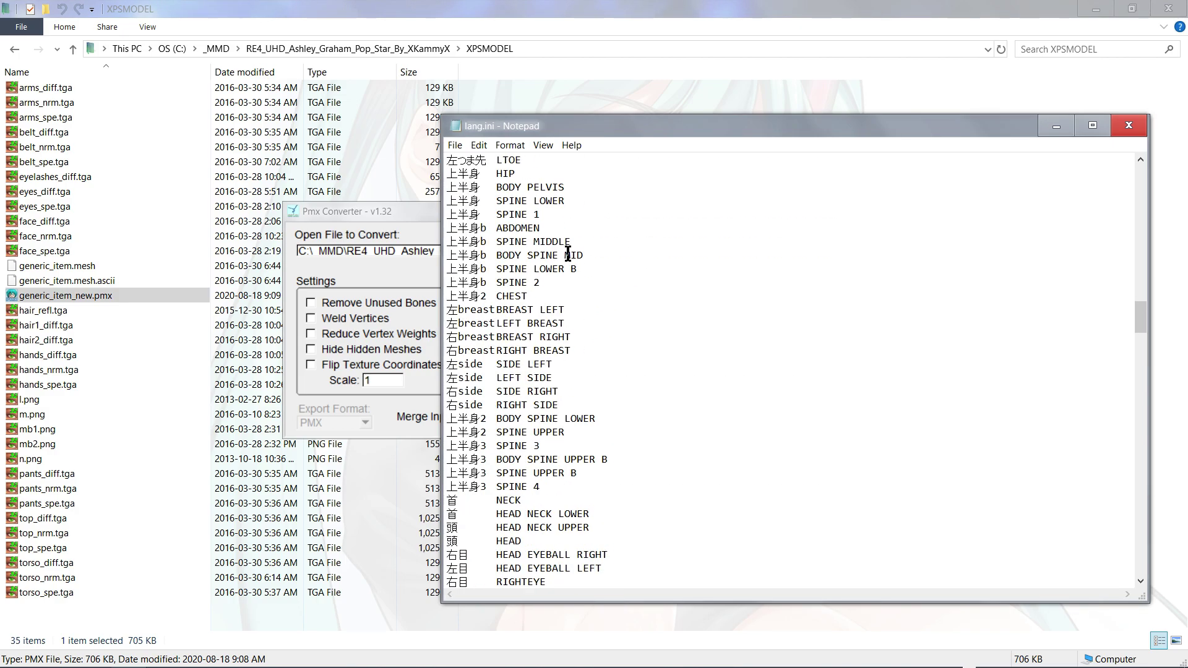
scroll(584, 264, "down", 15)
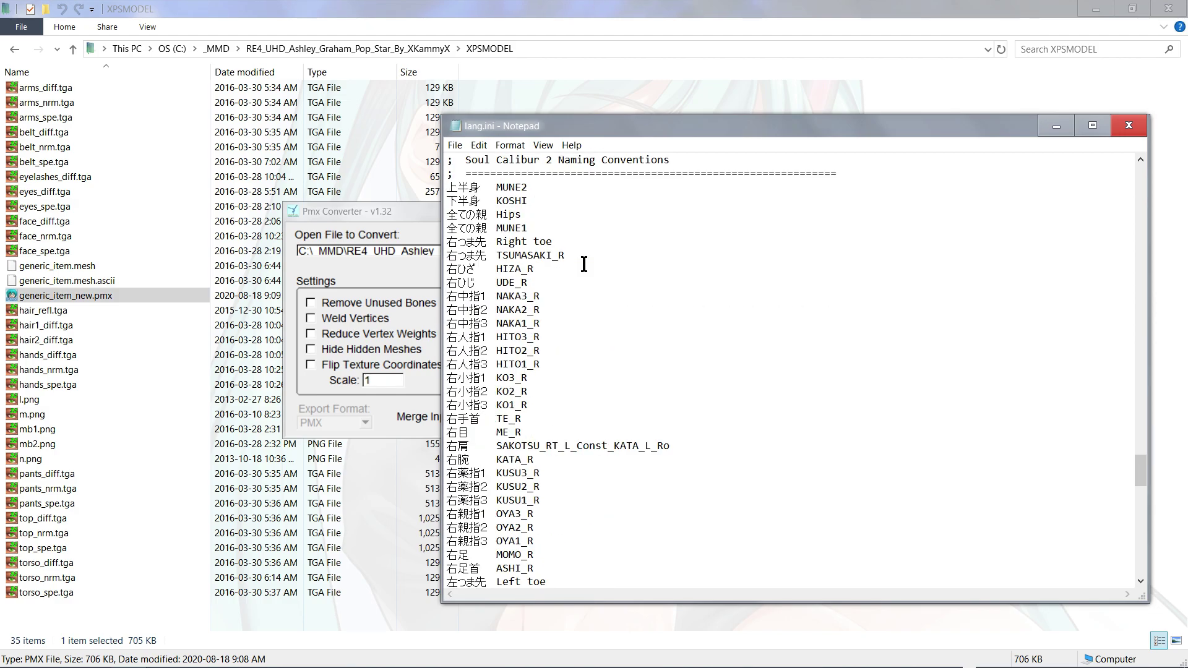
scroll(641, 435, "down", 9)
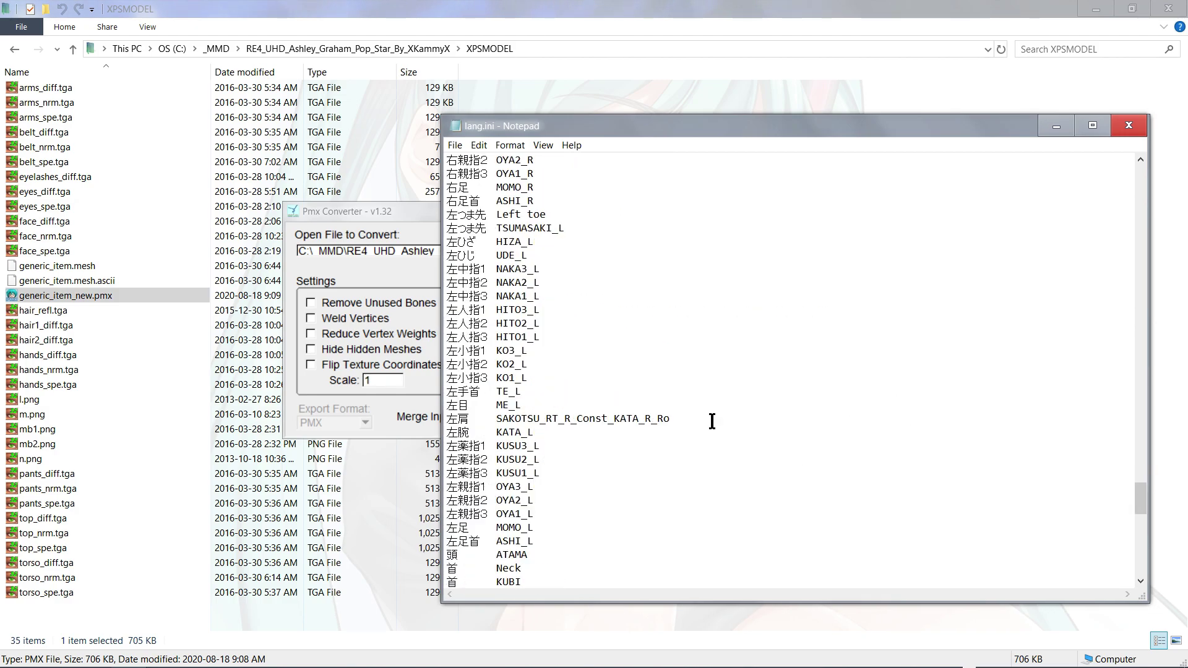
scroll(809, 398, "up", 20)
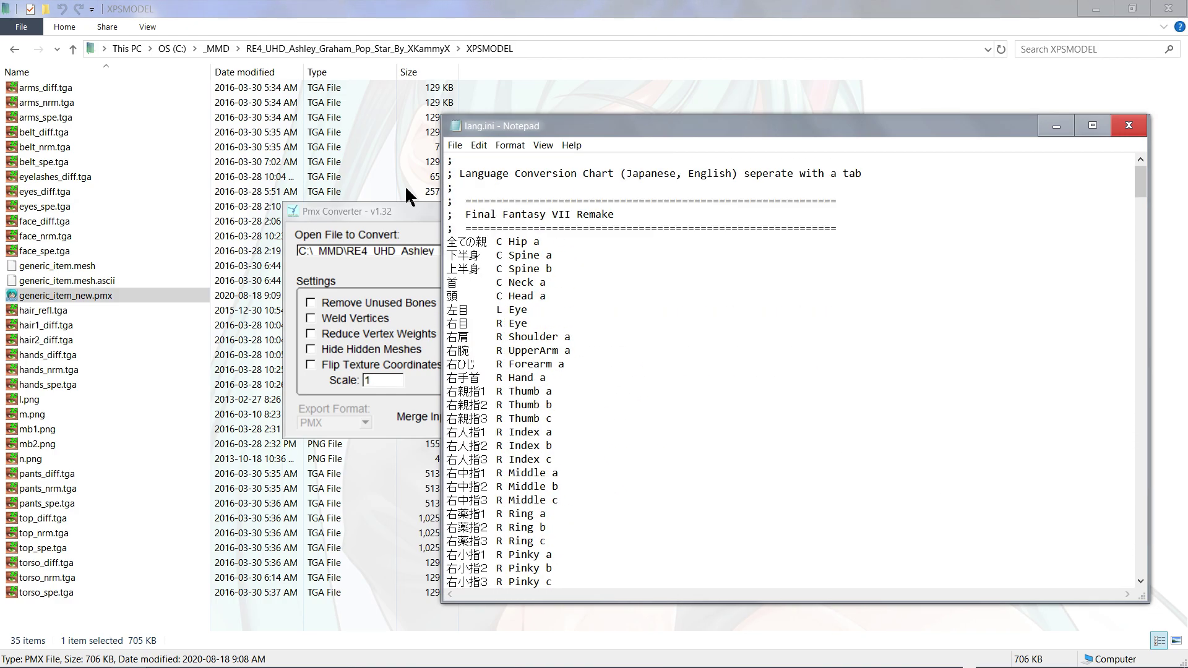
- Mark the header's comment symbol and the King of Fighters All Stars section header
left_click_drag(452, 157, 443, 156)
scroll(743, 230, "down", 17)
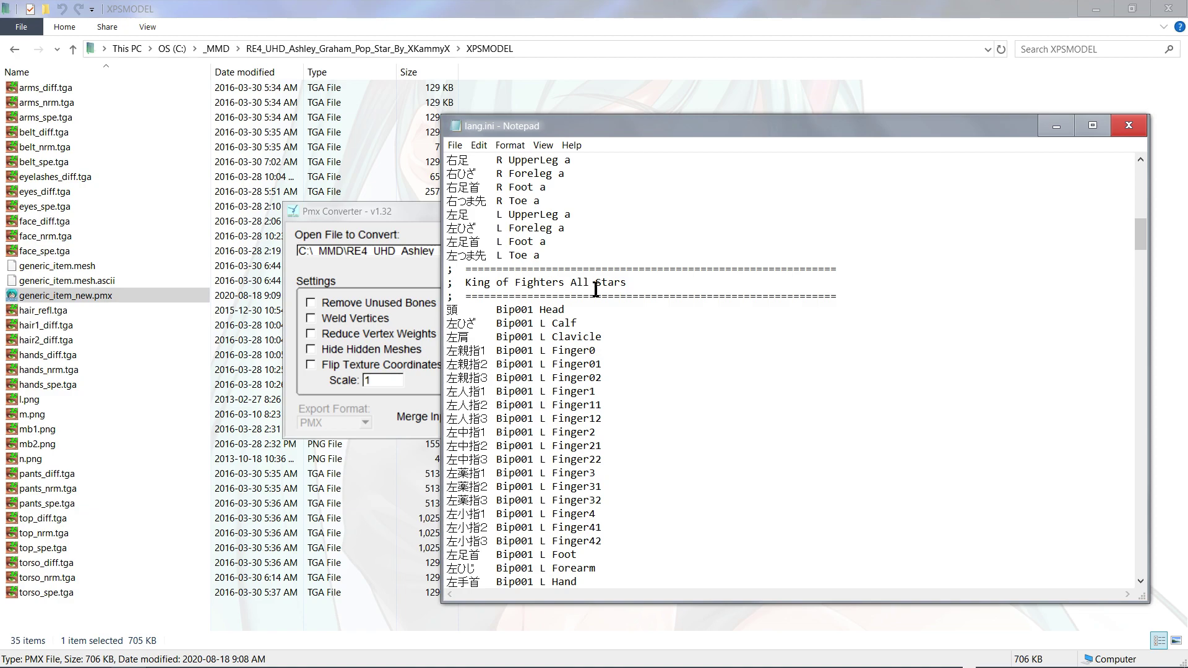
left_click_drag(864, 300, 420, 267)
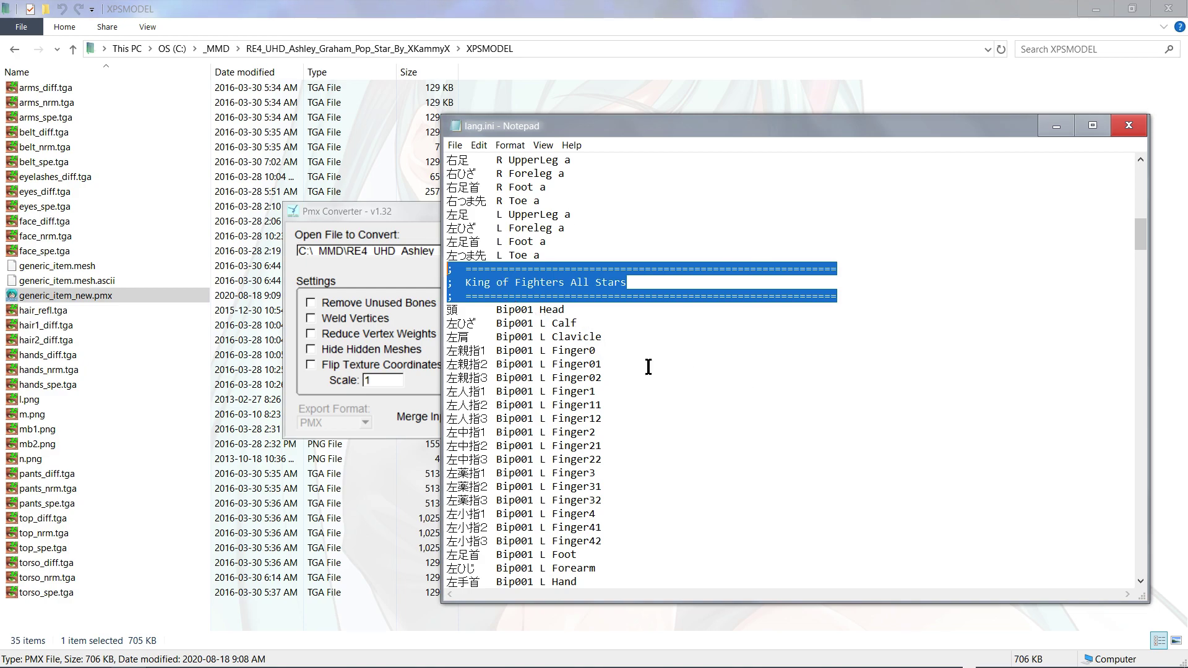
- Highlight 'Bip001 Head' and its Japanese equivalent 頭 in the chart
scroll(642, 350, "up", 1)
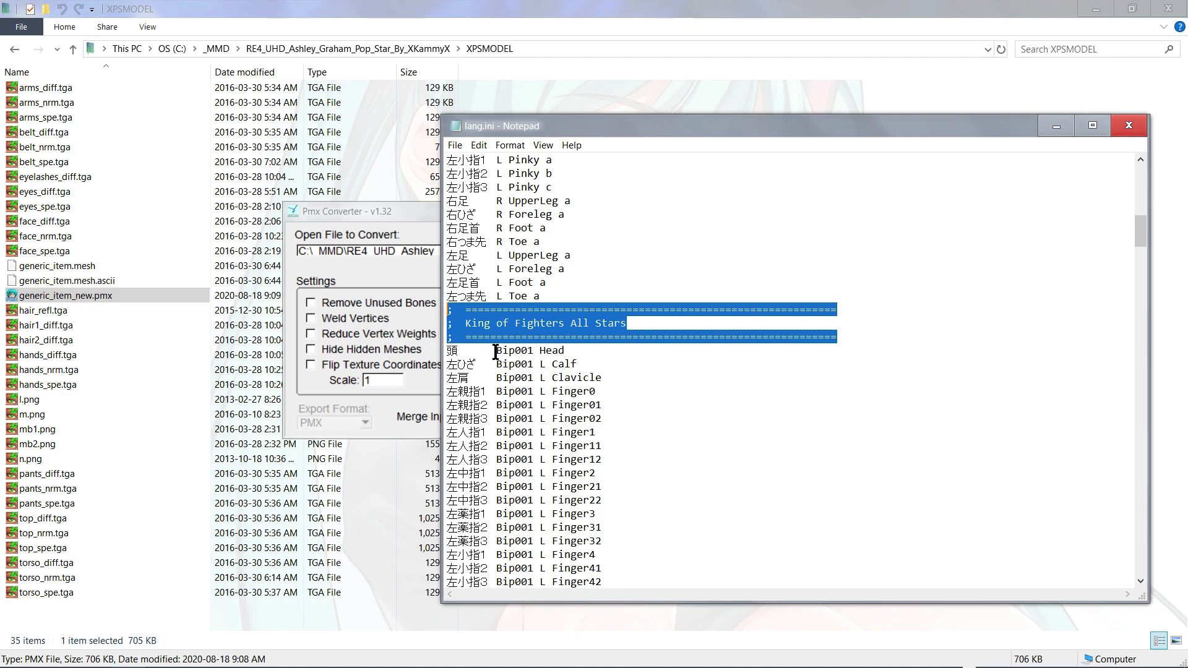
left_click_drag(496, 352, 607, 353)
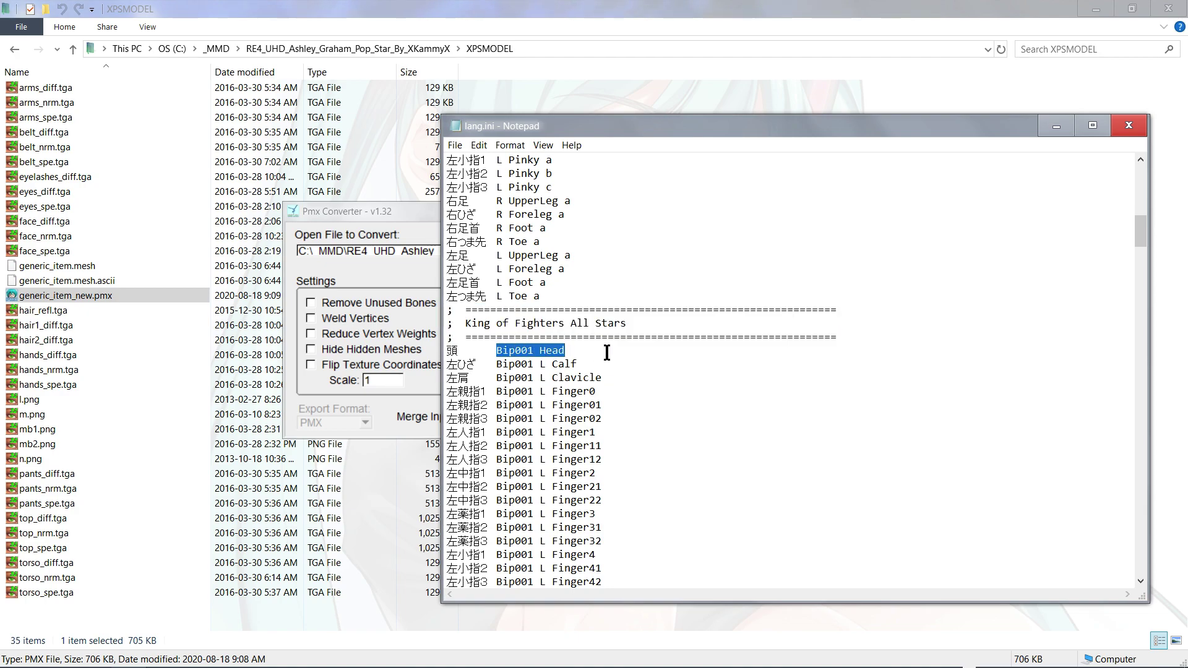
left_click_drag(459, 348, 440, 348)
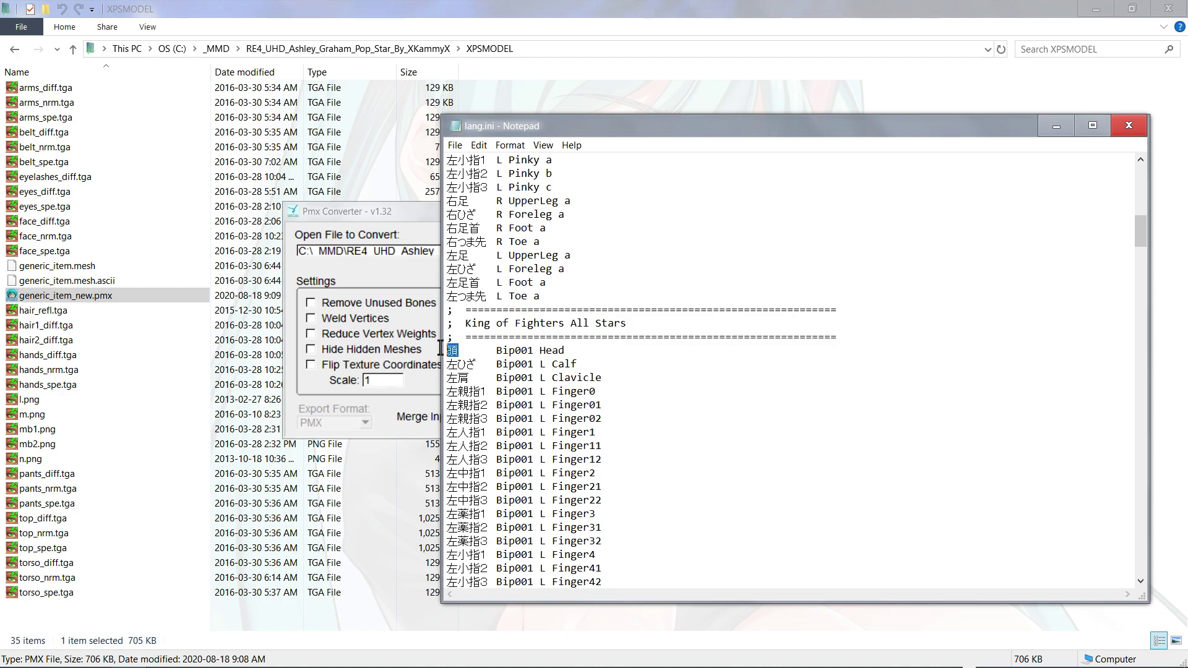
- Scroll down to the Xnalara section, where センター maps to ROOT HIPS and 下半身 to PELVIS
scroll(622, 425, "up", 5)
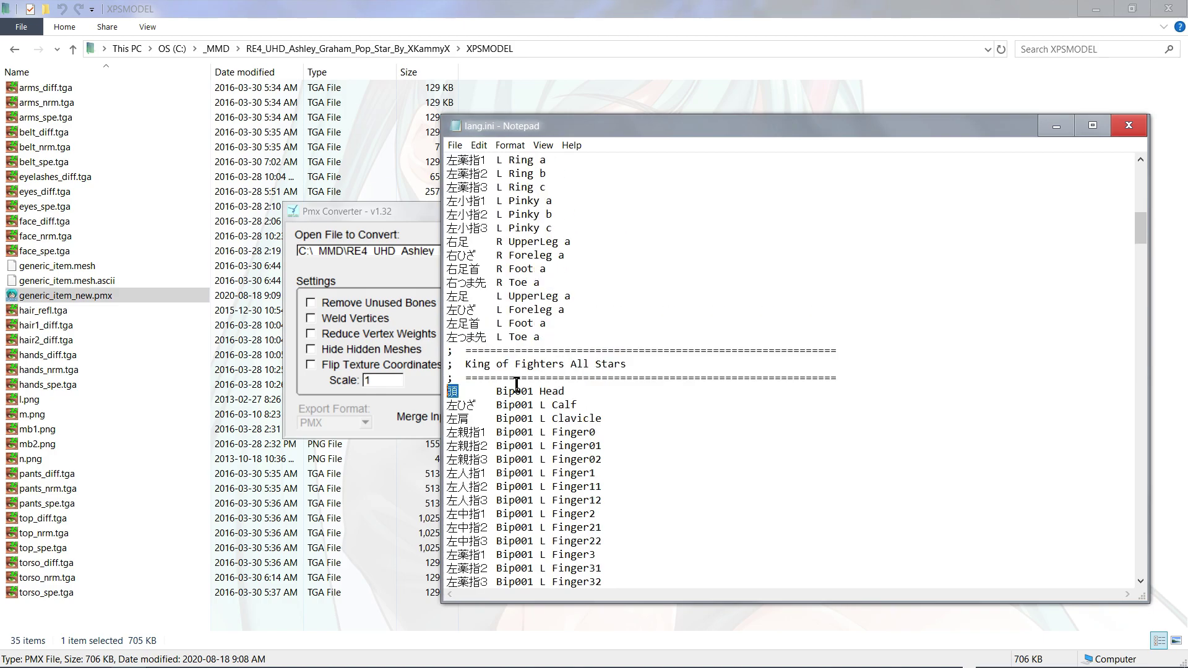
scroll(634, 427, "down", 2)
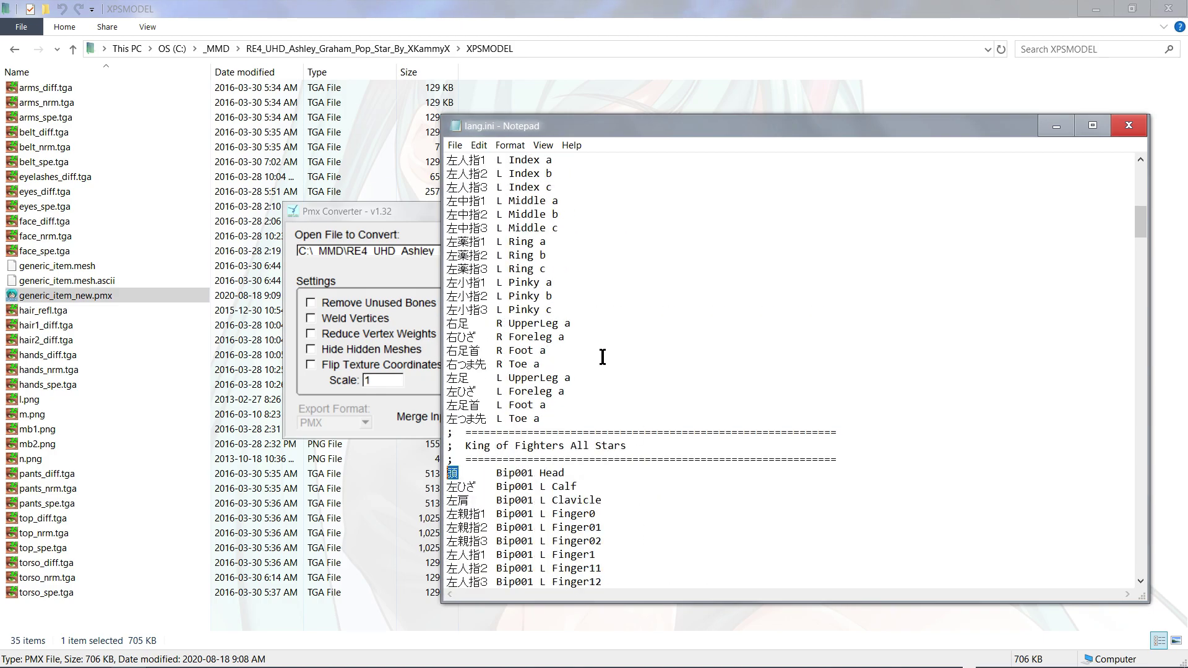
scroll(603, 357, "down", 20)
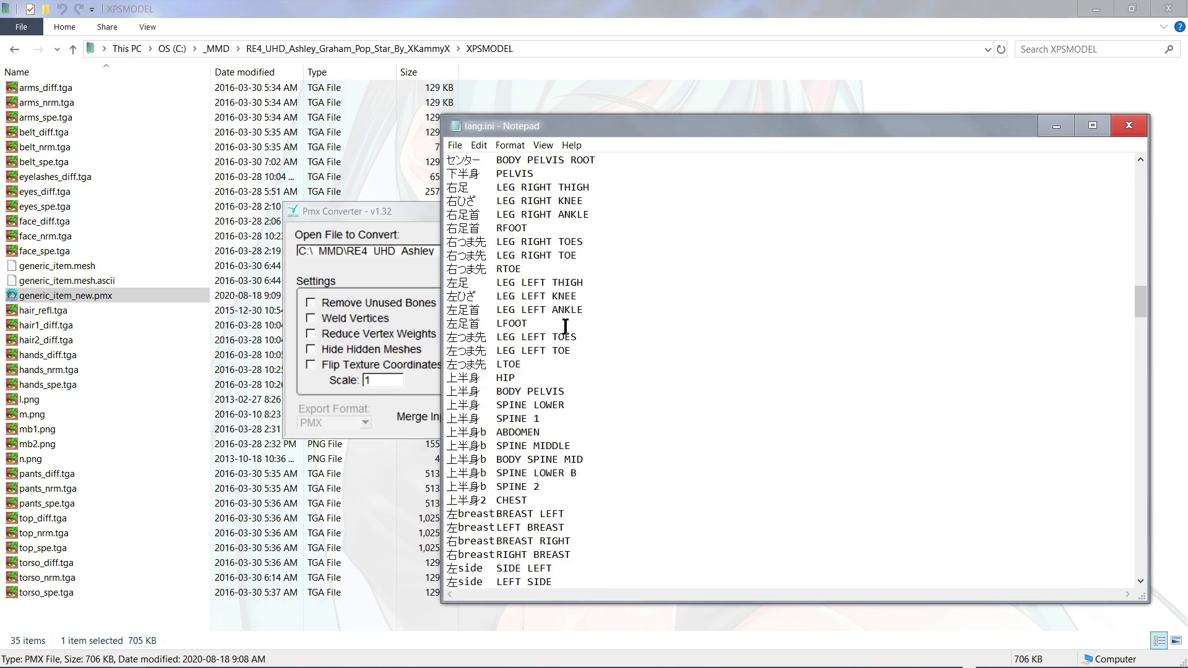
scroll(565, 326, "down", 1)
scroll(572, 305, "down", 20)
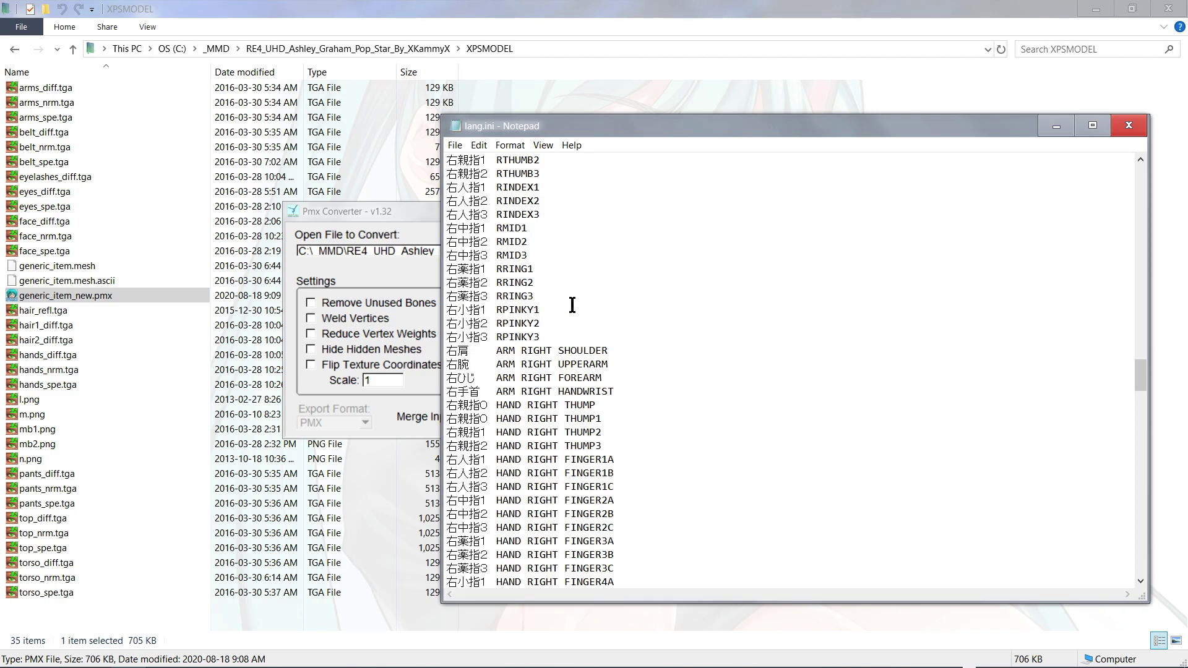
scroll(572, 305, "down", 20)
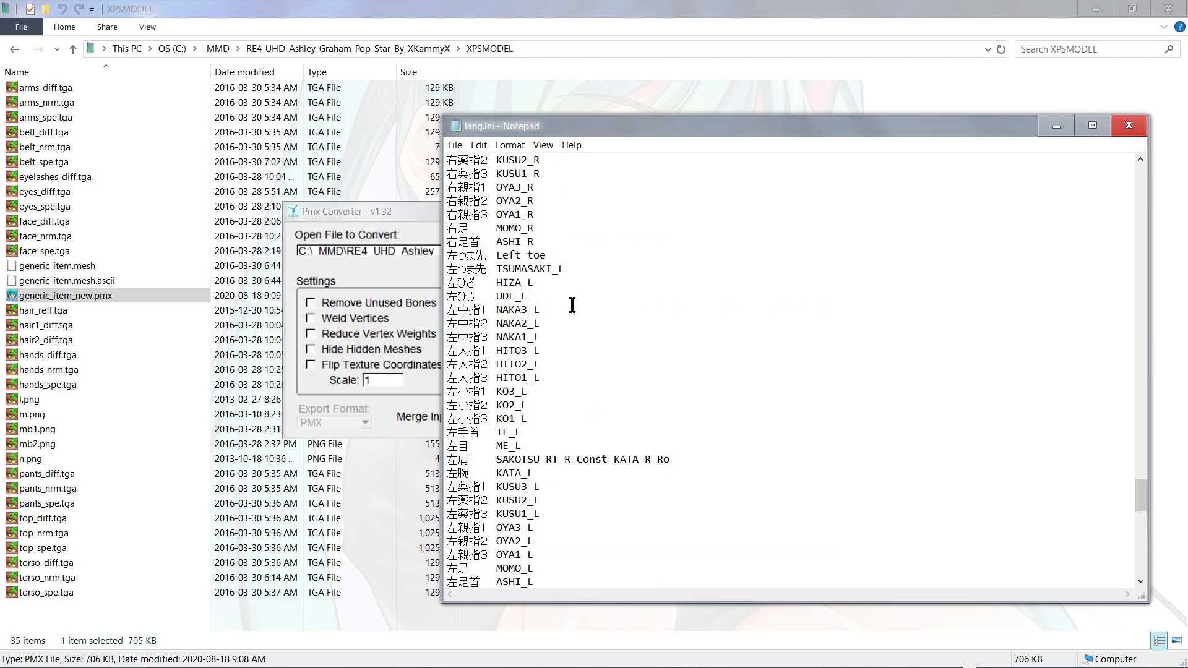
scroll(573, 304, "up", 20)
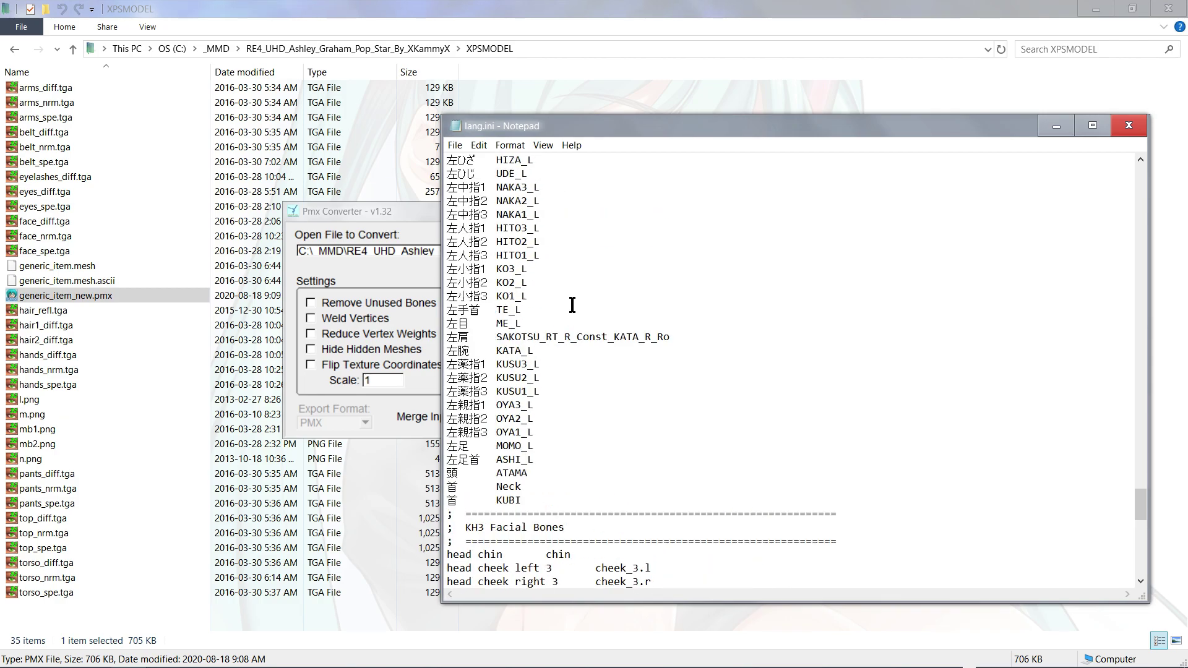
scroll(572, 305, "up", 15)
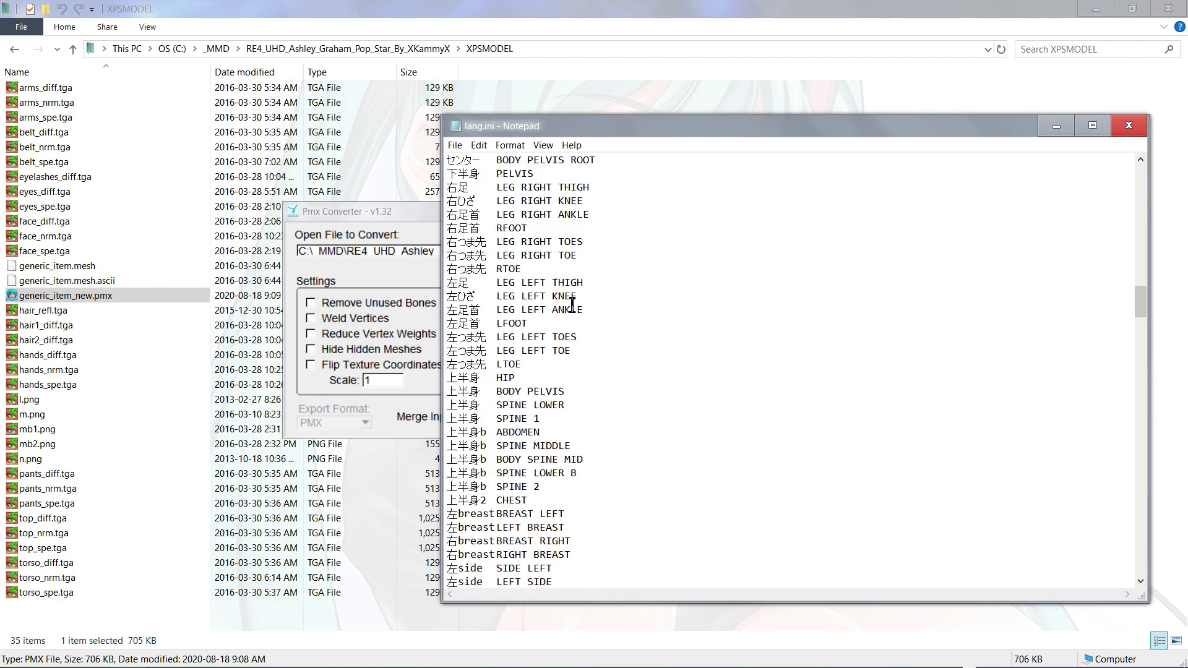
scroll(472, 266, "down", 4)
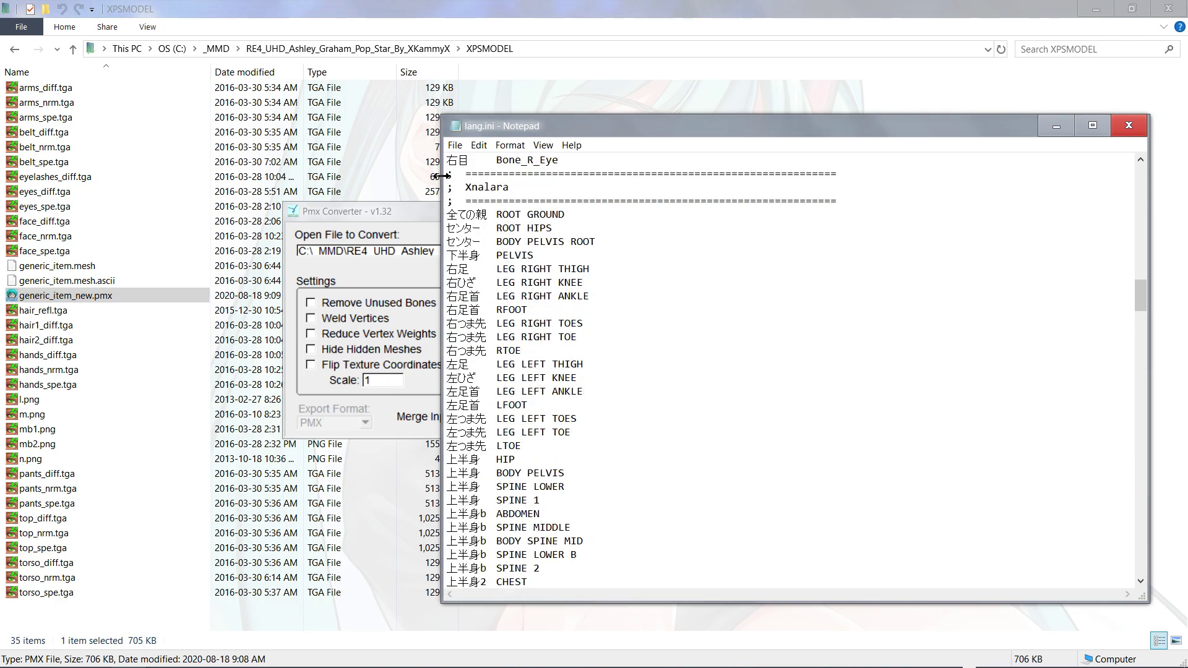
- Select the Xnalara block, shorten the window, and close lang.ini without saving
left_click_drag(448, 177, 683, 536)
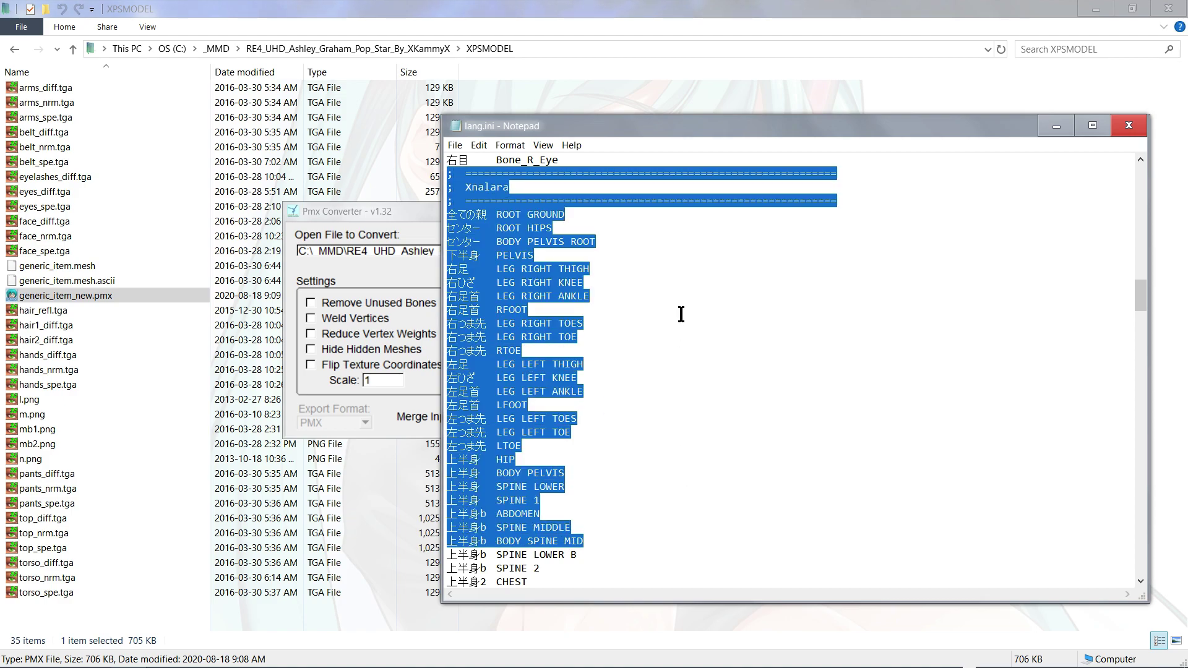
left_click_drag(672, 115, 458, 185)
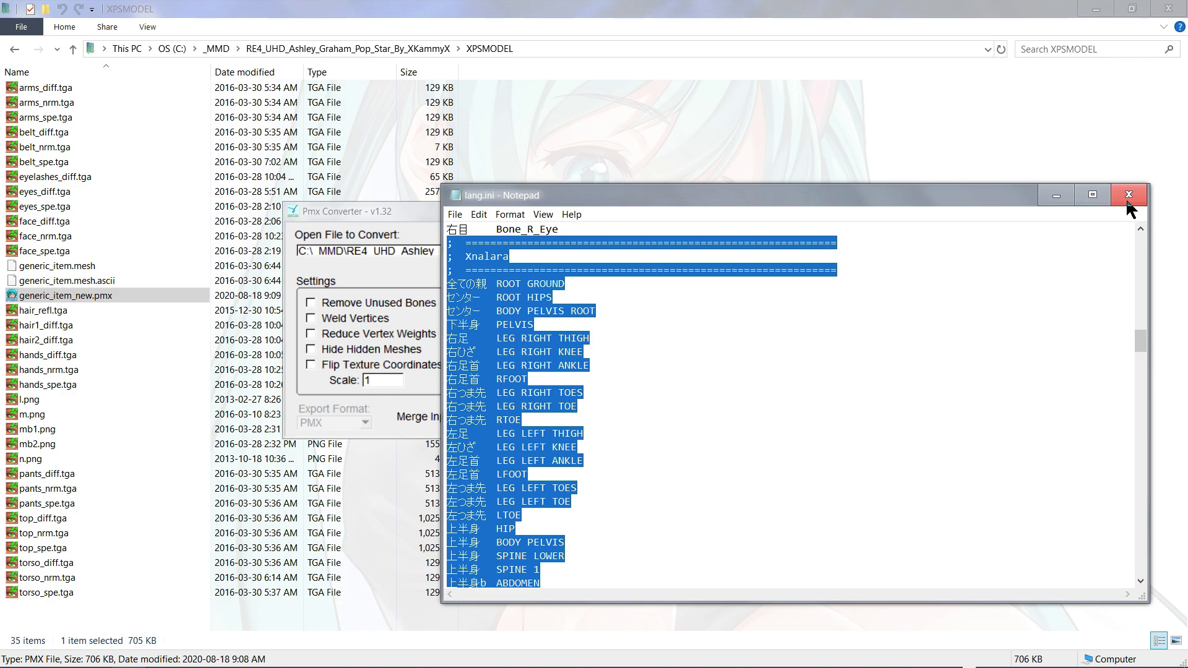
left_click(1128, 195)
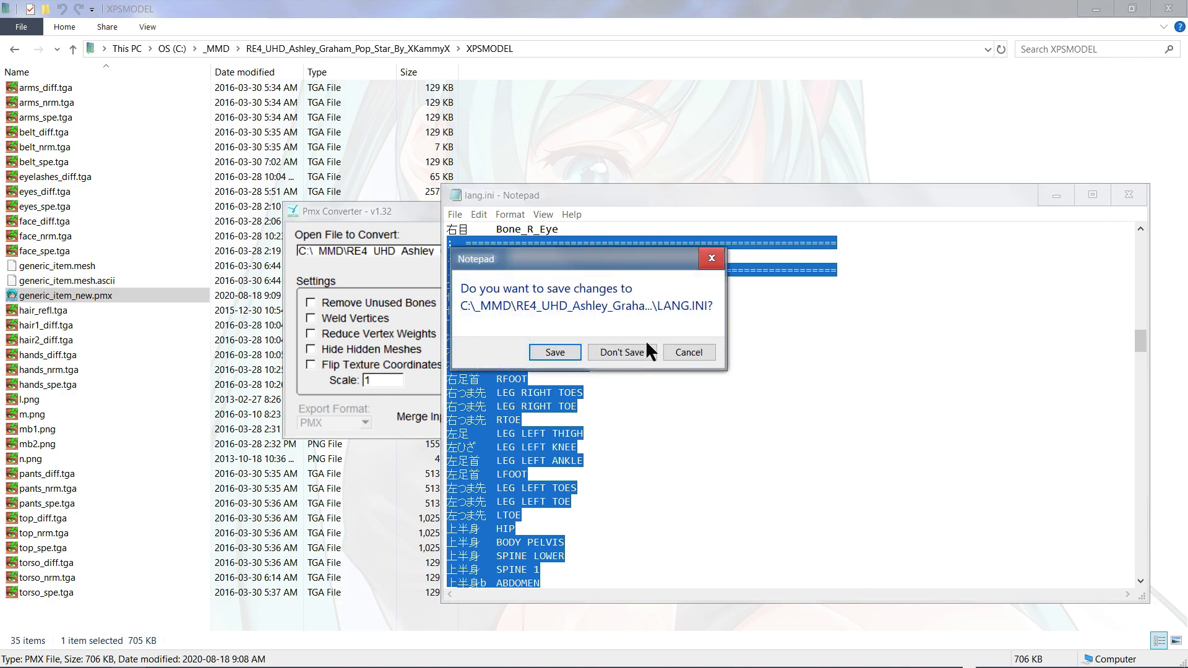
left_click(622, 352)
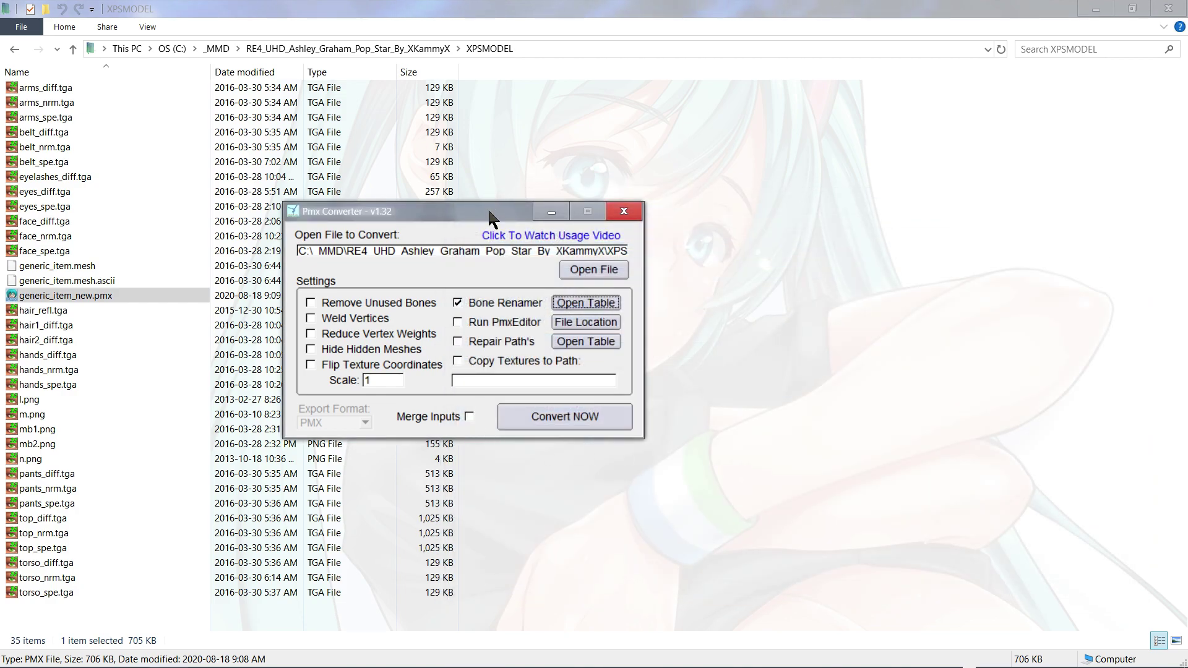
left_click_drag(489, 212, 576, 183)
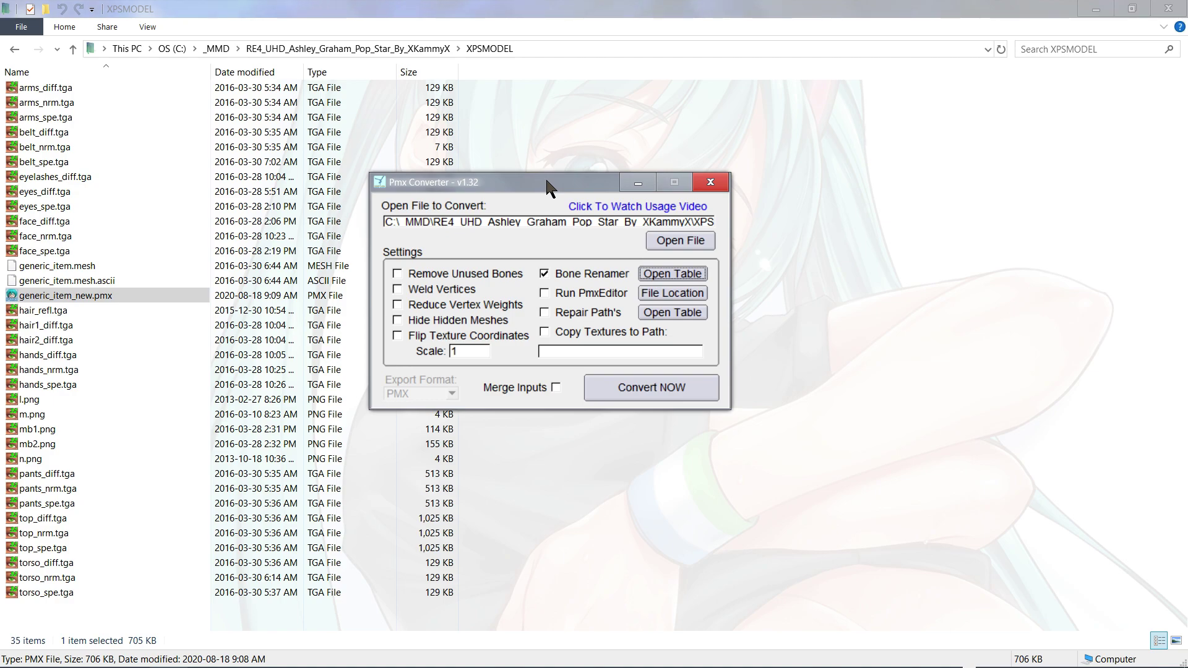
- Go back from XPSMODEL to the parent model folder with Alt+Left
key("alt+Left")
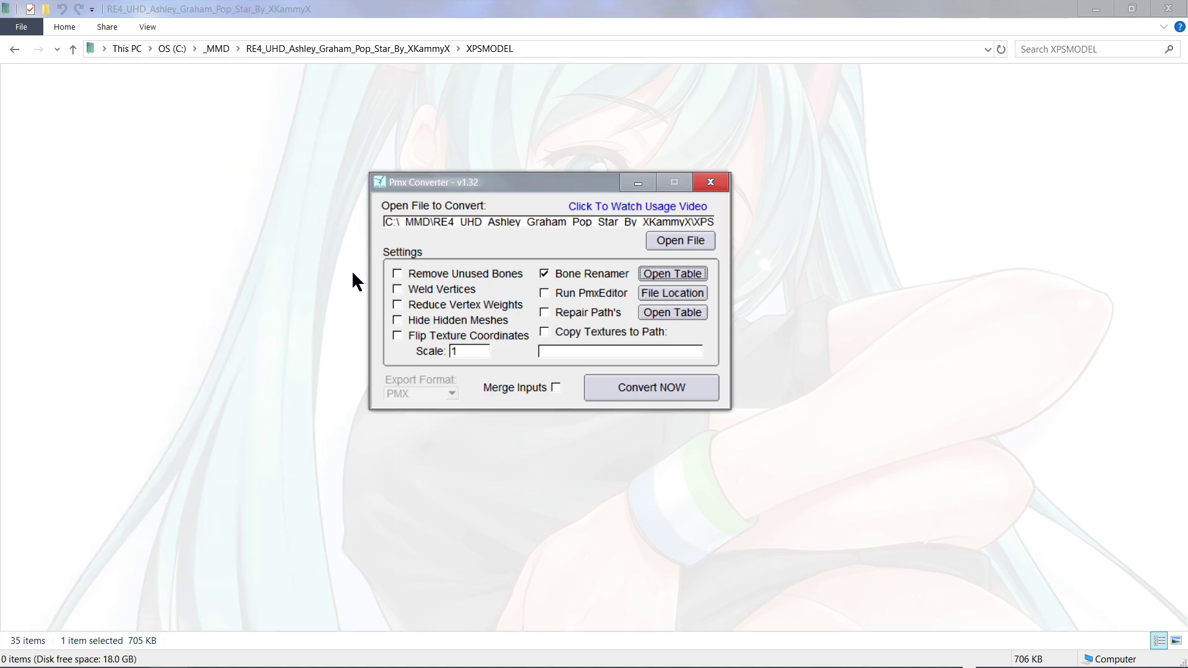
- Move the Pmx Converter window down the screen, then back up and to the right
left_click_drag(544, 191, 543, 205)
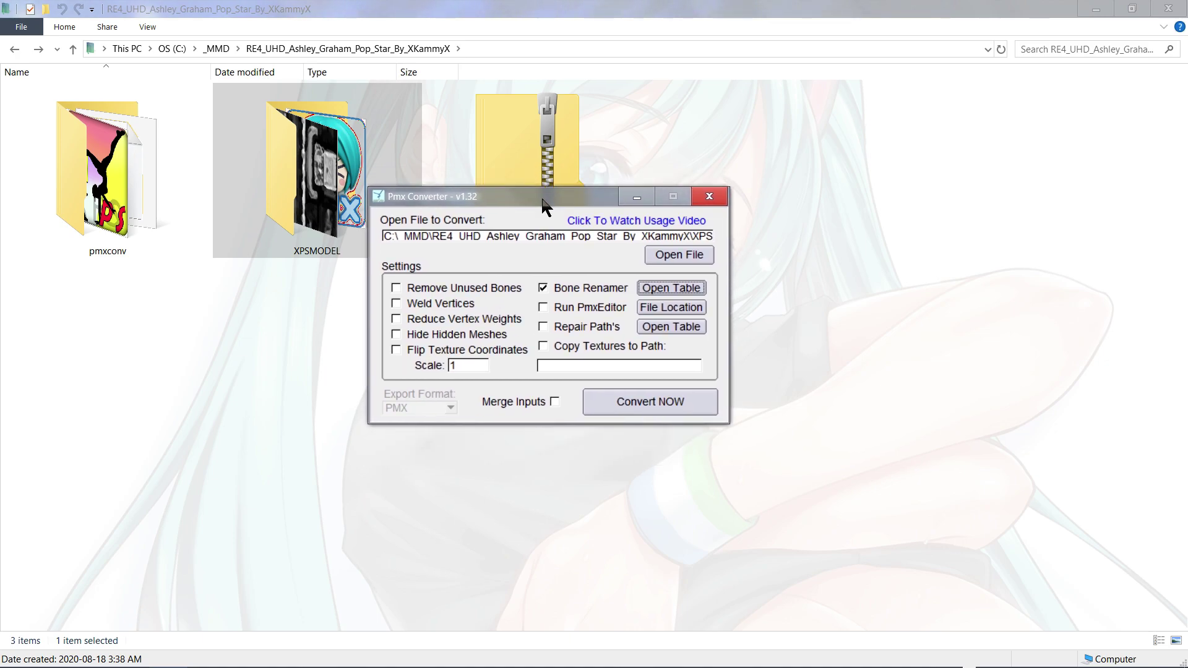
left_click_drag(543, 199, 535, 288)
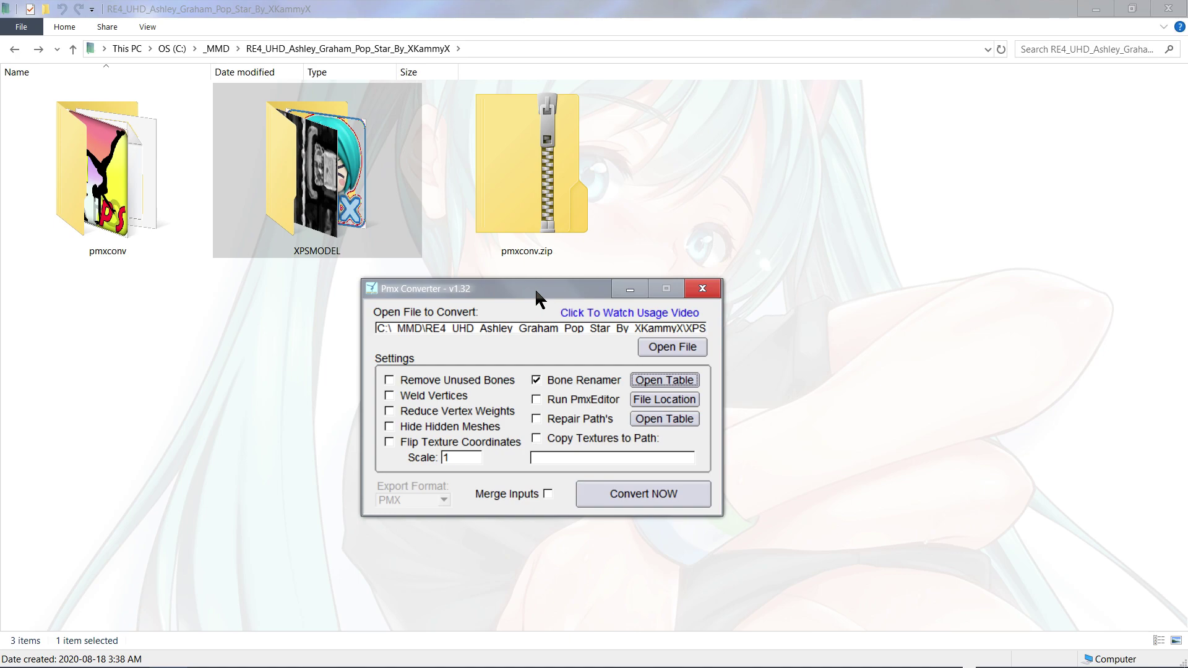
left_click_drag(536, 290, 561, 265)
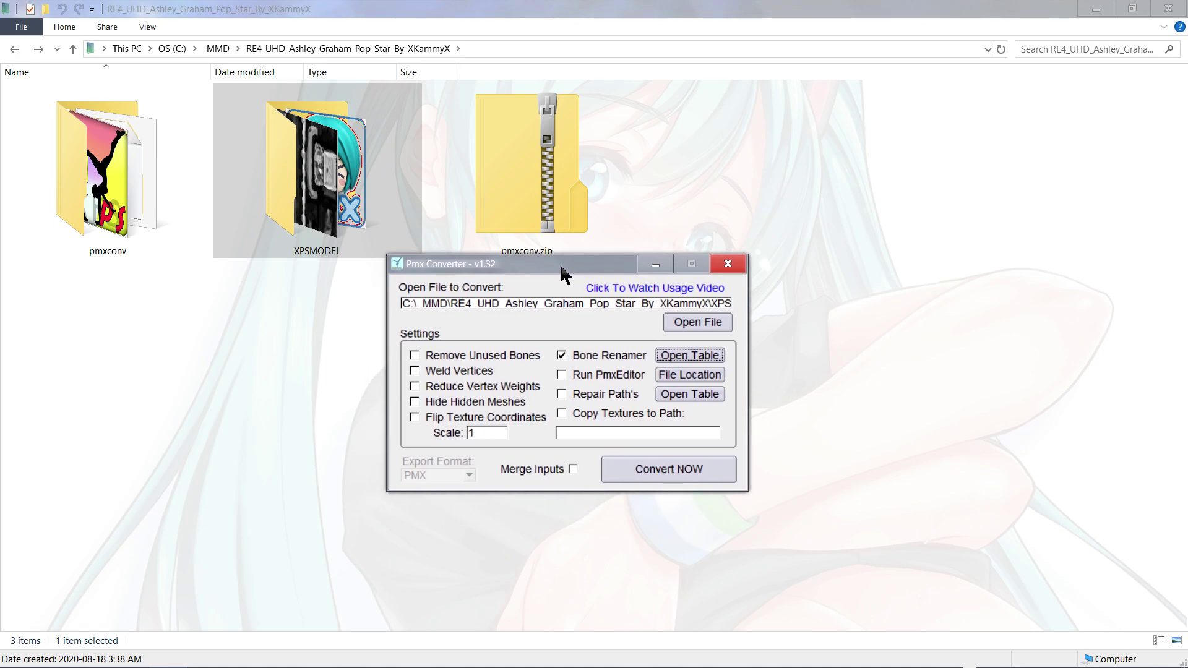